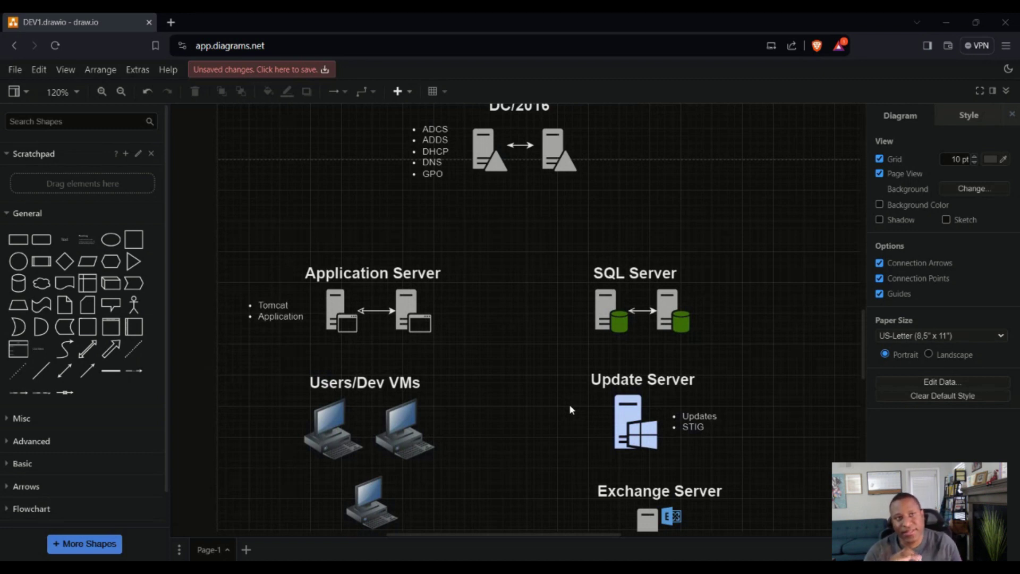
Look over the Dev2 network diagram from the DC/2016 servers down to the Exchange Server.
scroll(607, 346, "up", 3)
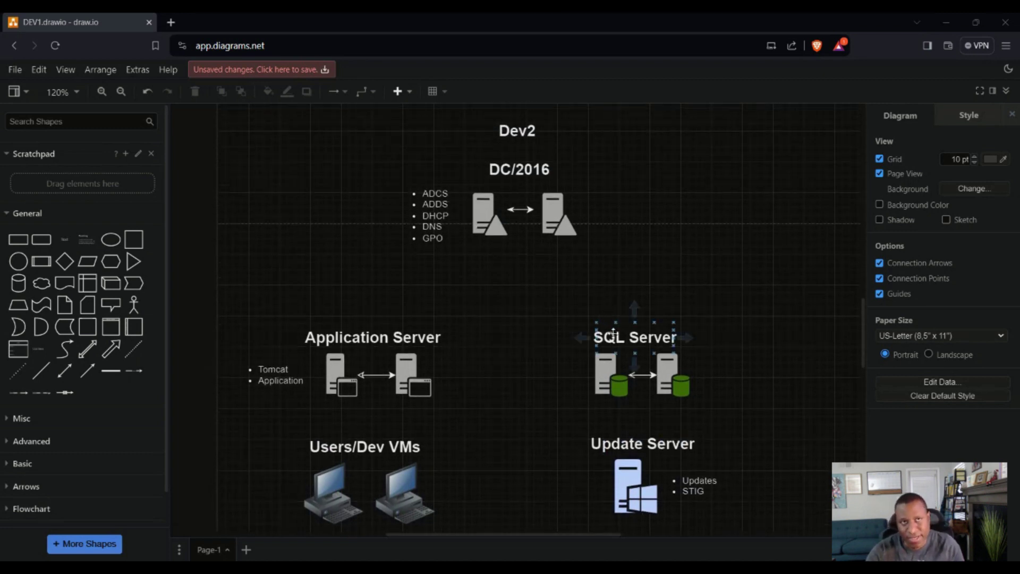
scroll(615, 305, "down", 3)
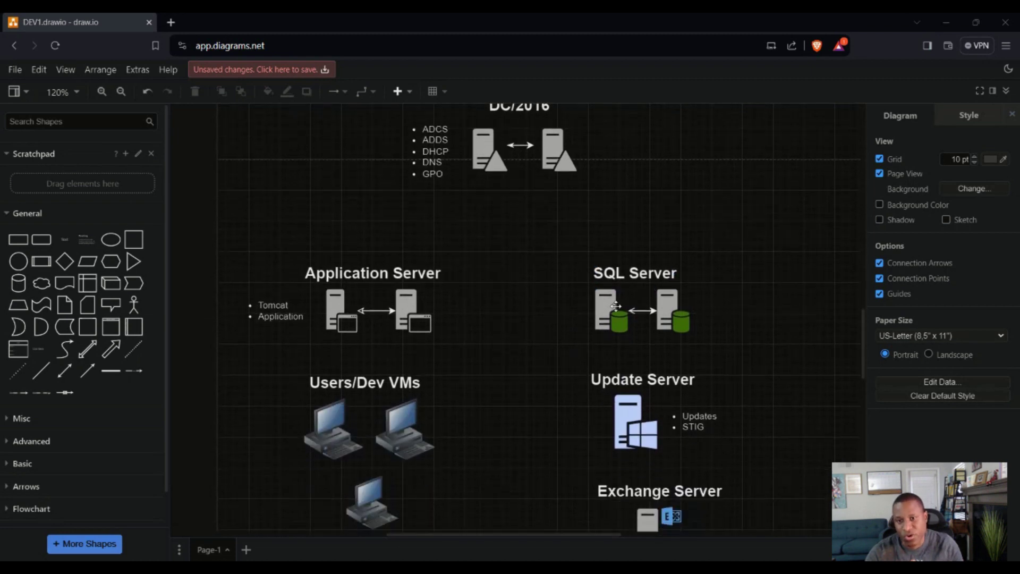
scroll(607, 316, "up", 3)
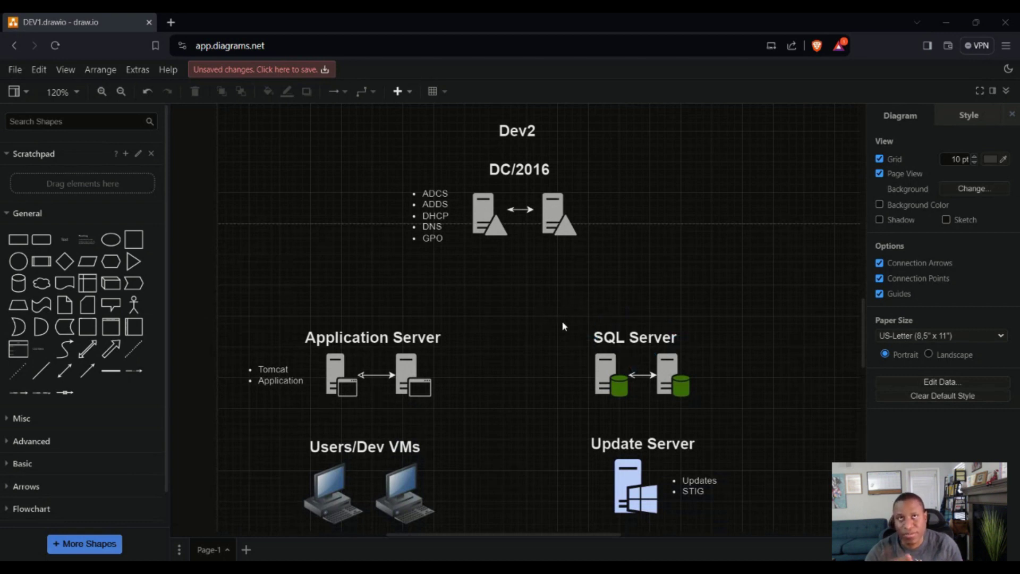
scroll(562, 320, "up", 3)
scroll(557, 329, "down", 6)
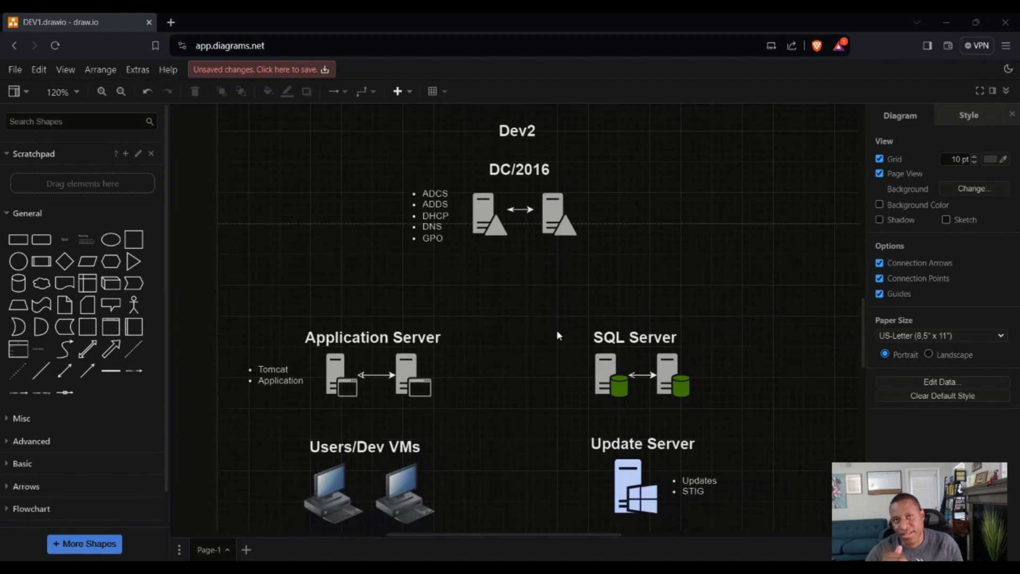
scroll(556, 329, "up", 3)
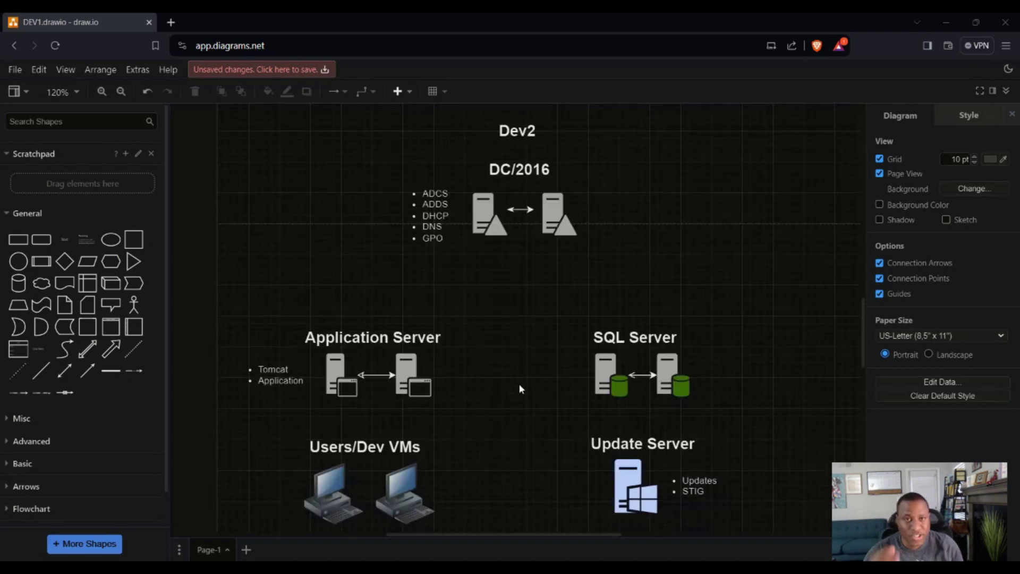
scroll(557, 411, "down", 3)
scroll(557, 410, "down", 3)
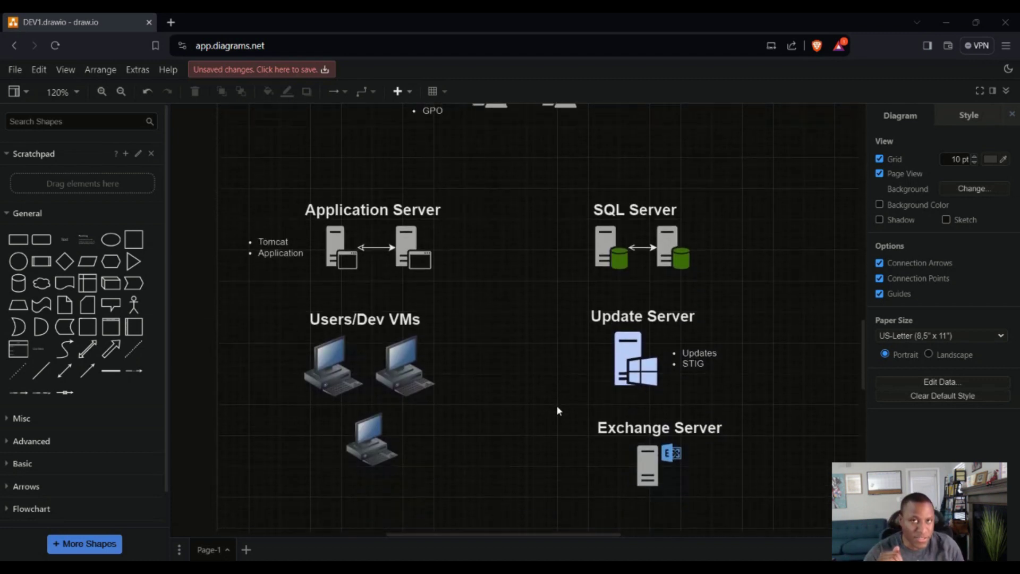
scroll(557, 410, "up", 6)
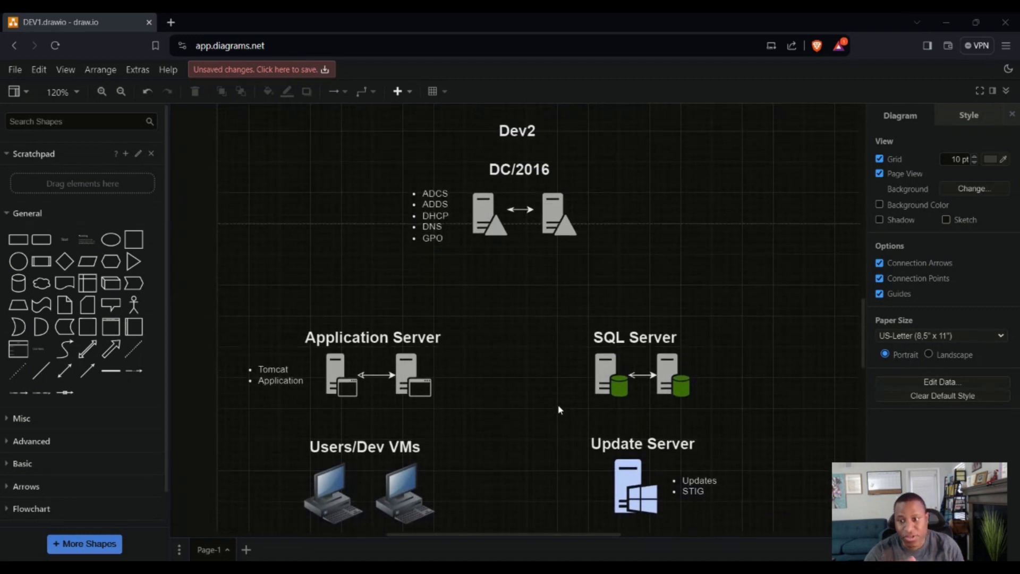
scroll(558, 409, "down", 9)
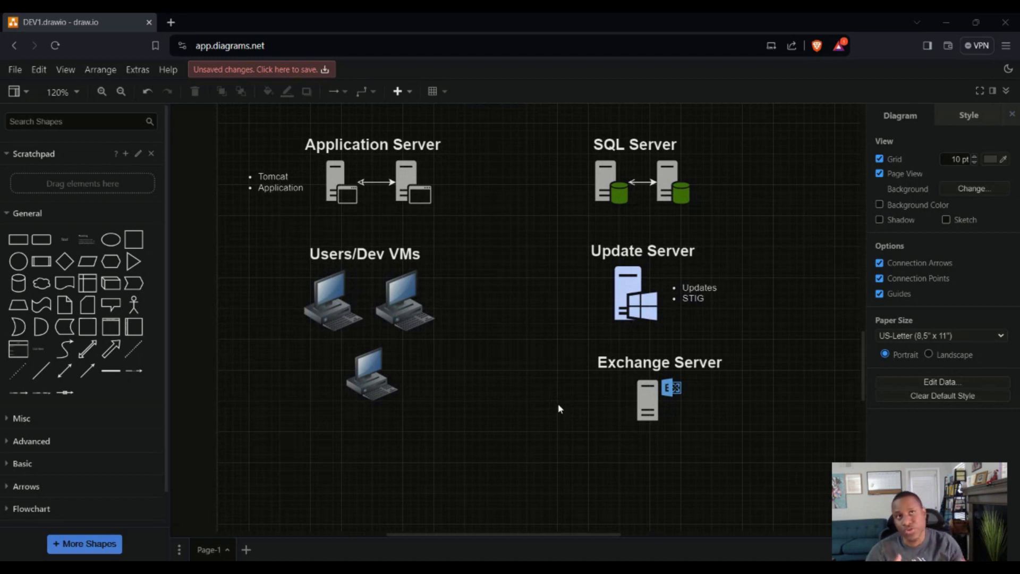
scroll(557, 409, "up", 9)
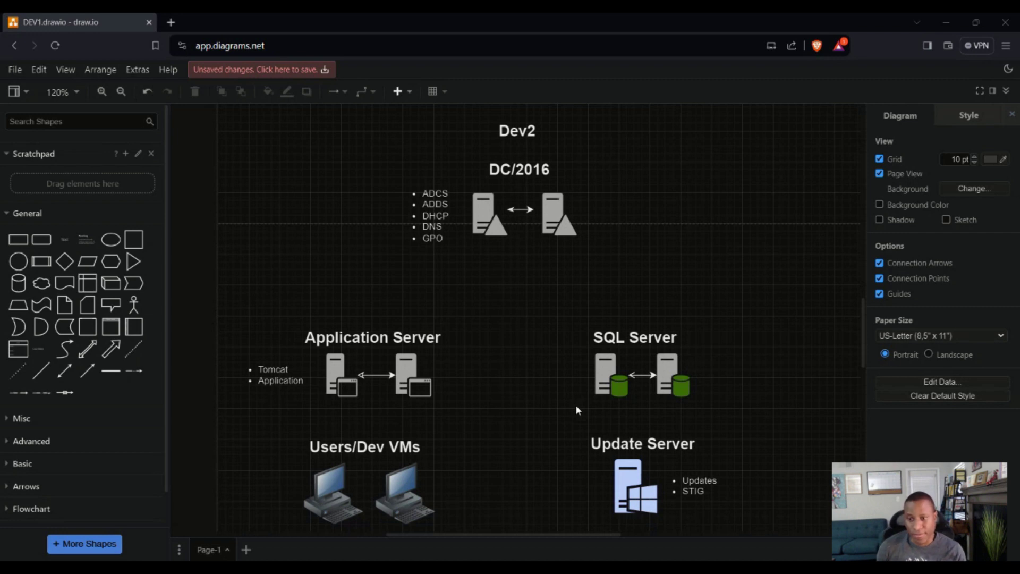
scroll(484, 374, "up", 3)
scroll(477, 363, "down", 5)
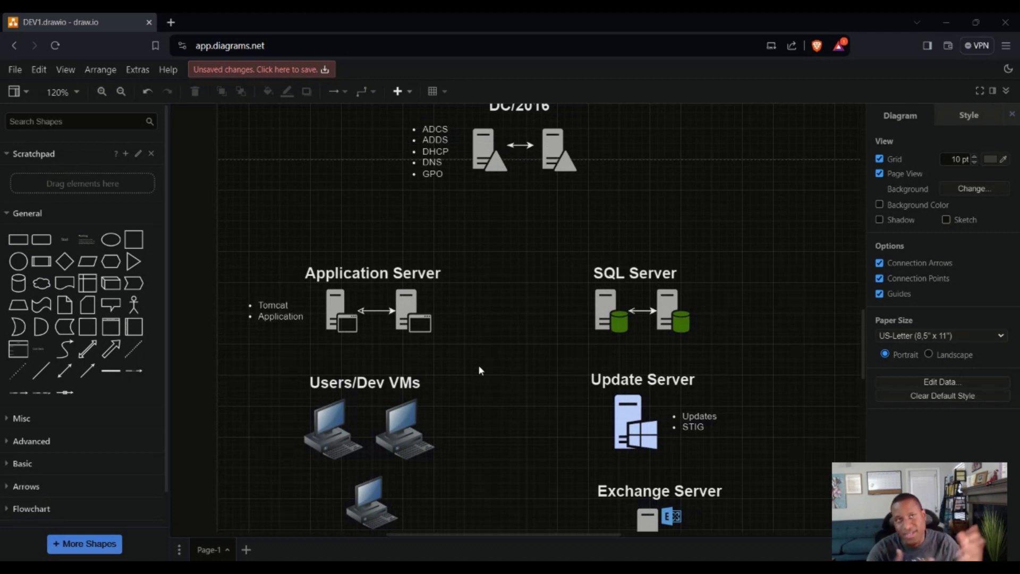
scroll(478, 365, "up", 3)
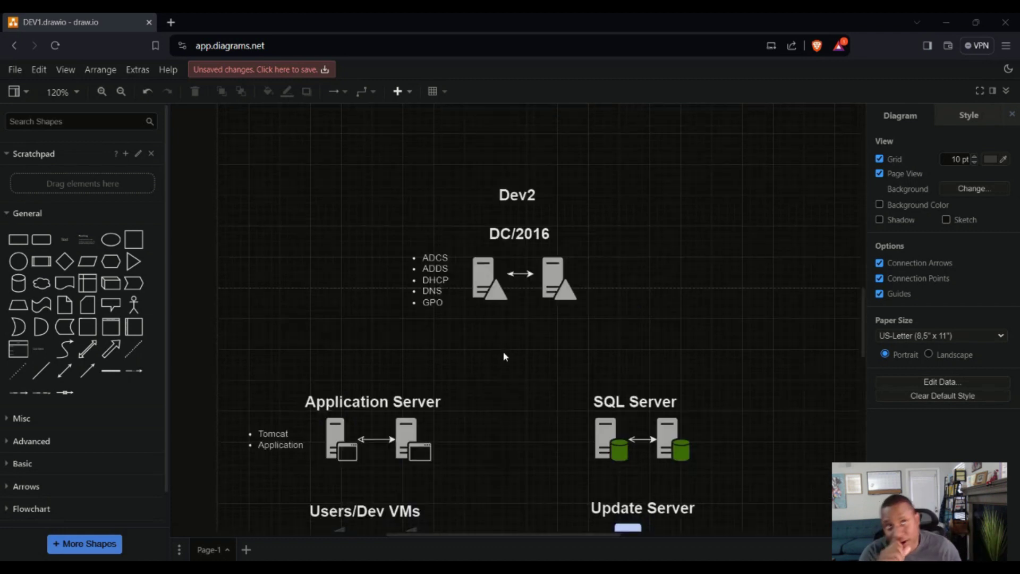
scroll(524, 319, "down", 2)
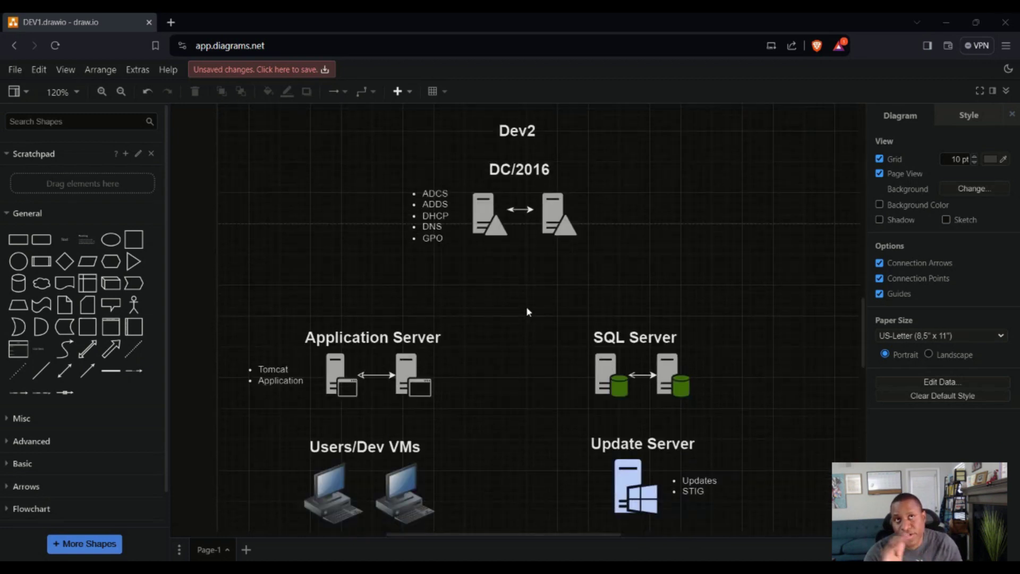
Examine the Dev2 title and the DC/2016 section, including its two servers and the bulleted list of roles.
scroll(526, 306, "up", 2)
left_click(522, 198)
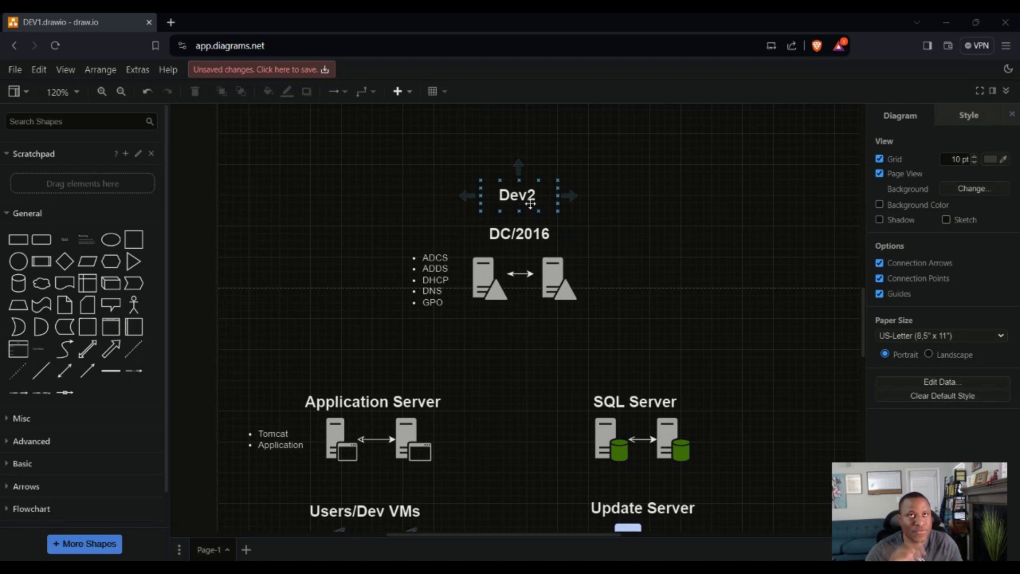
left_click(543, 214)
scroll(543, 214, "down", 2)
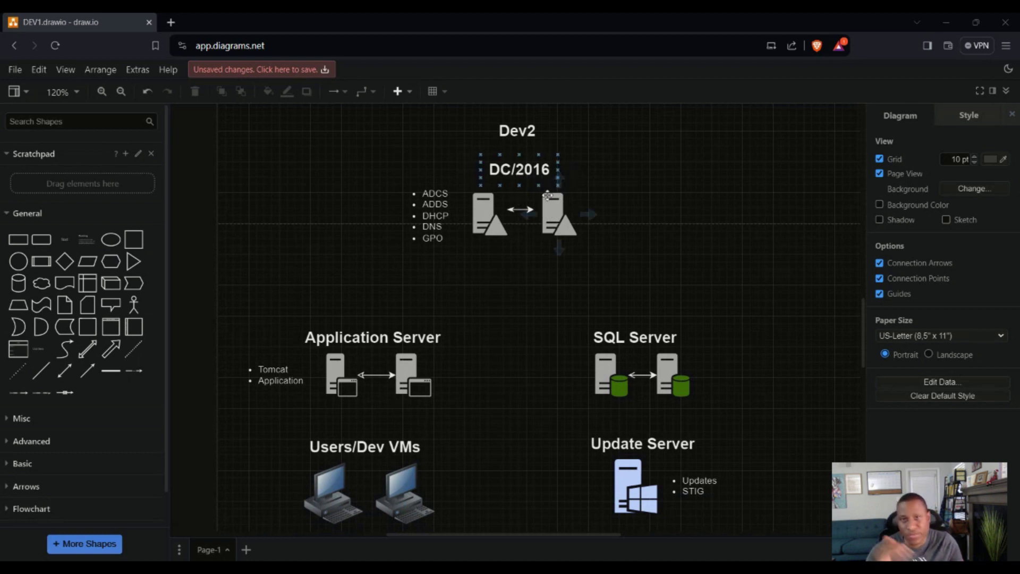
left_click(509, 172)
left_click(598, 208)
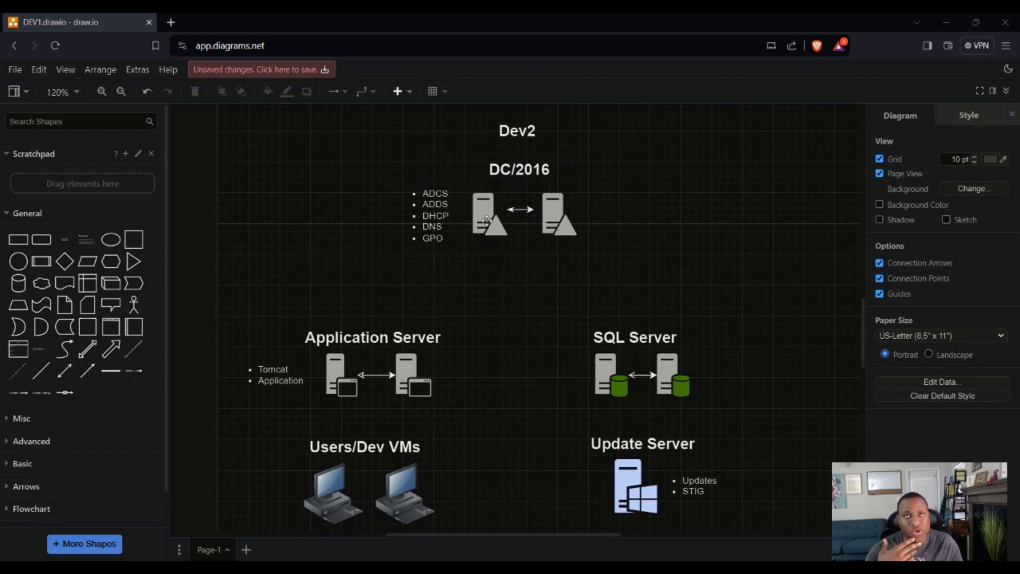
left_click(551, 222)
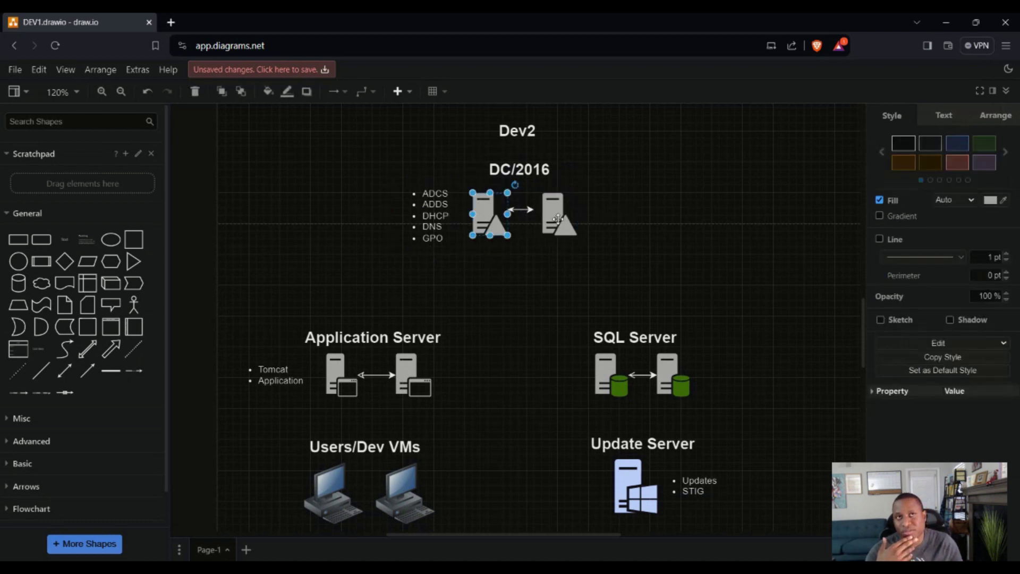
left_click(484, 221)
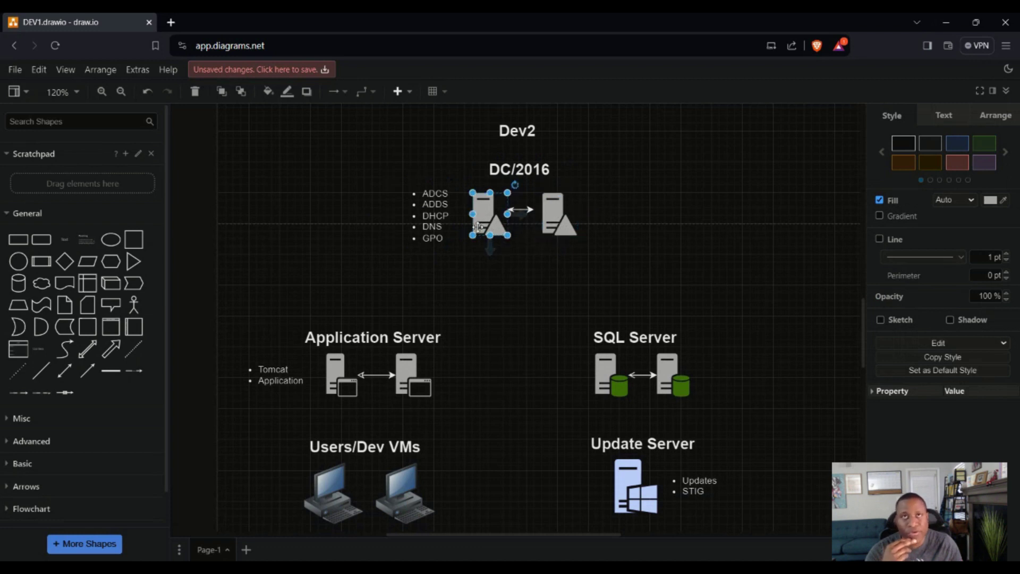
left_click(433, 229)
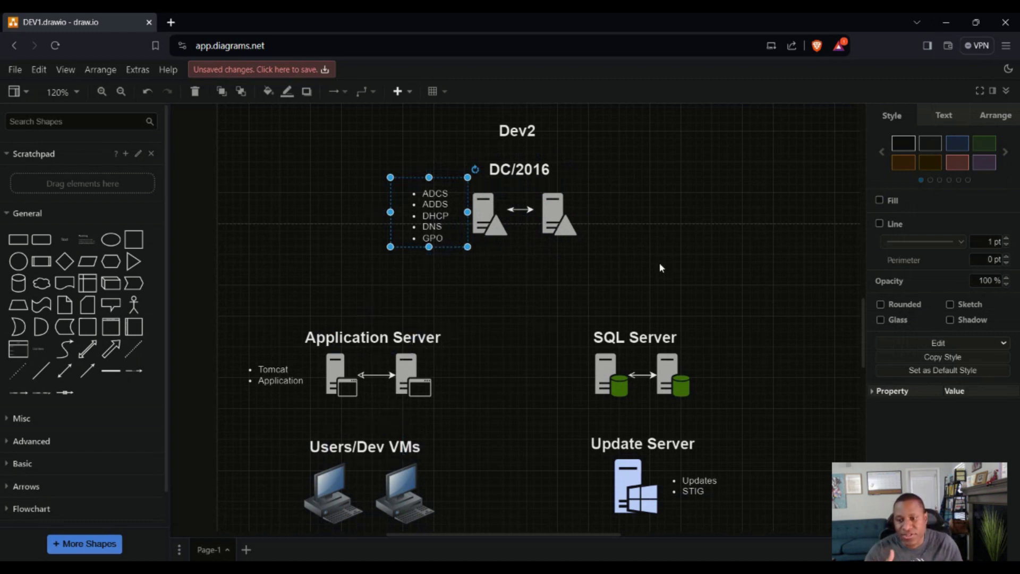
left_click(612, 238)
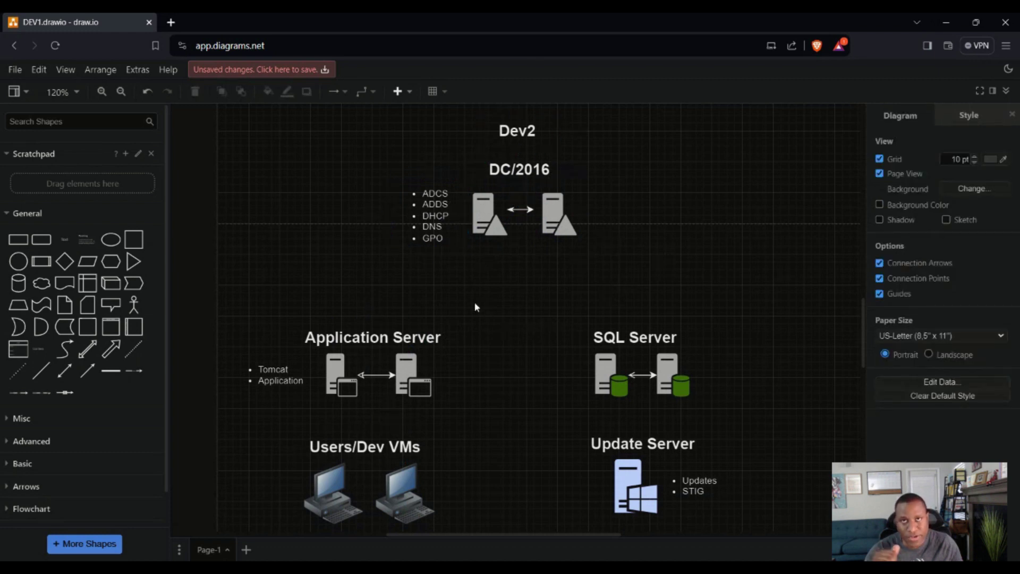
Examine the Application Server section, including the Tomcat and Application list and the two linked servers.
scroll(475, 307, "down", 2)
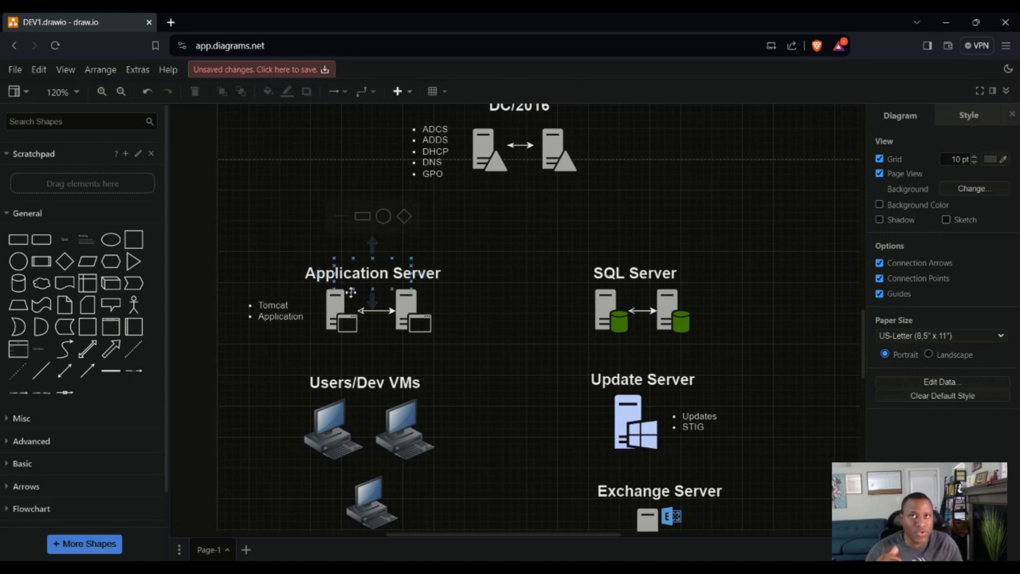
scroll(502, 218, "up", 2)
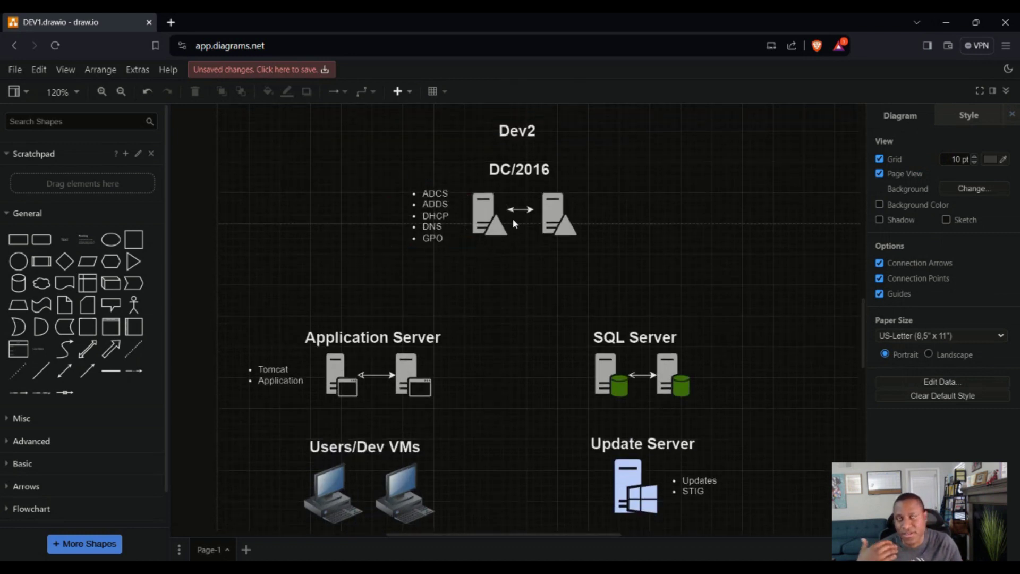
scroll(399, 324, "down", 2)
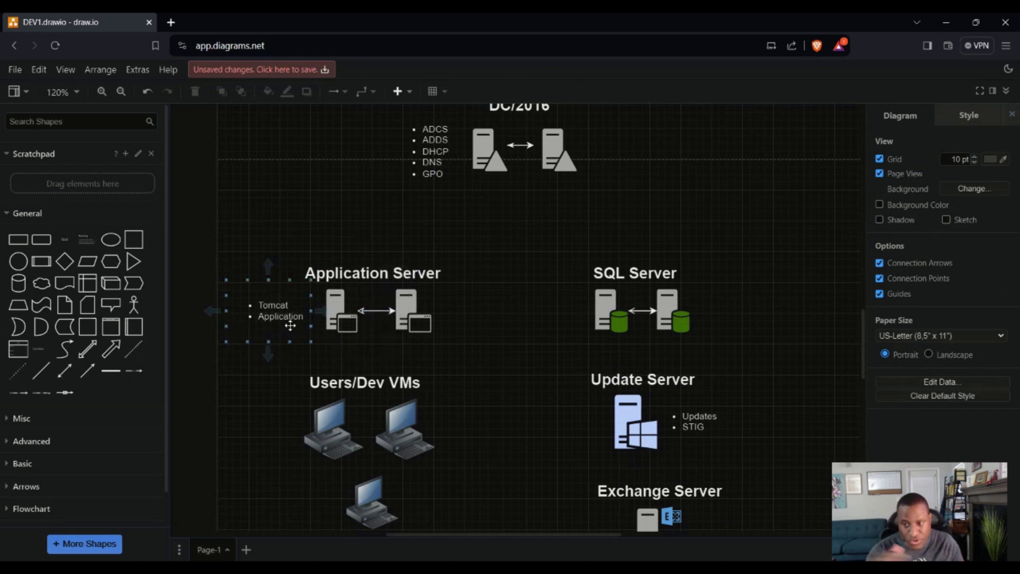
left_click(264, 346)
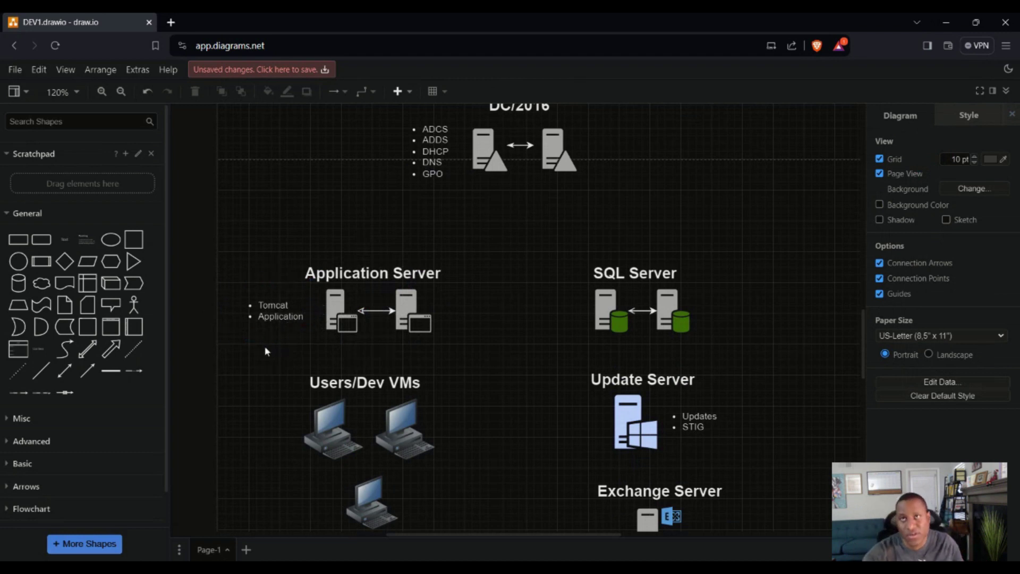
left_click(317, 325)
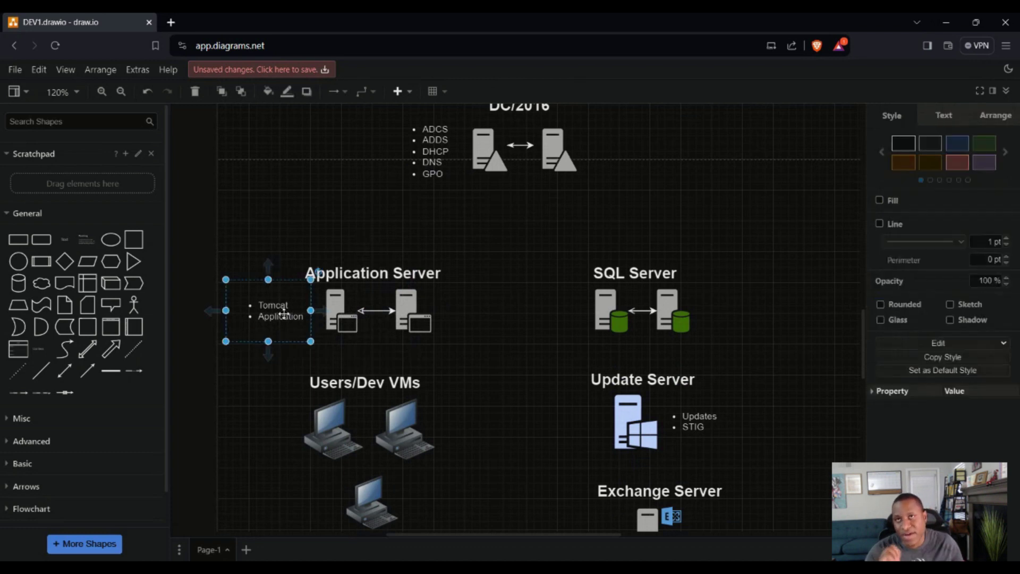
left_click(405, 316)
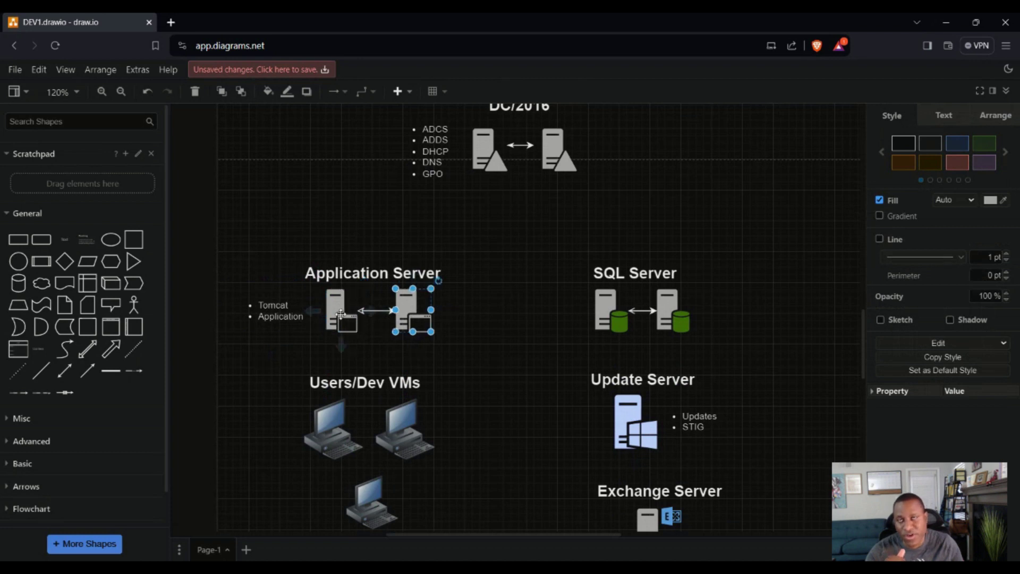
left_click(341, 314)
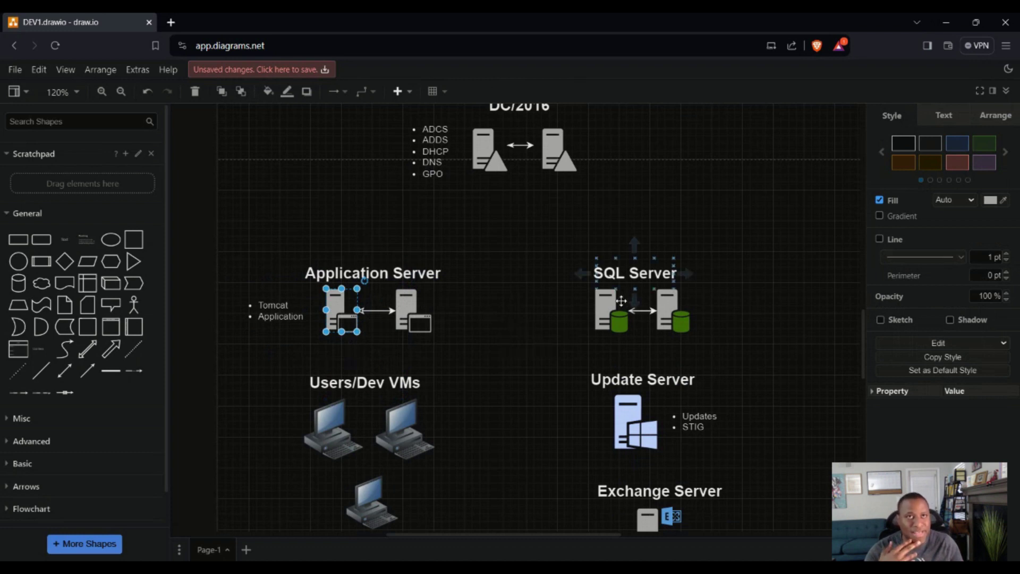
Move the SQL Server heading slightly to the right so it is centred above its two server icons.
left_click(604, 280)
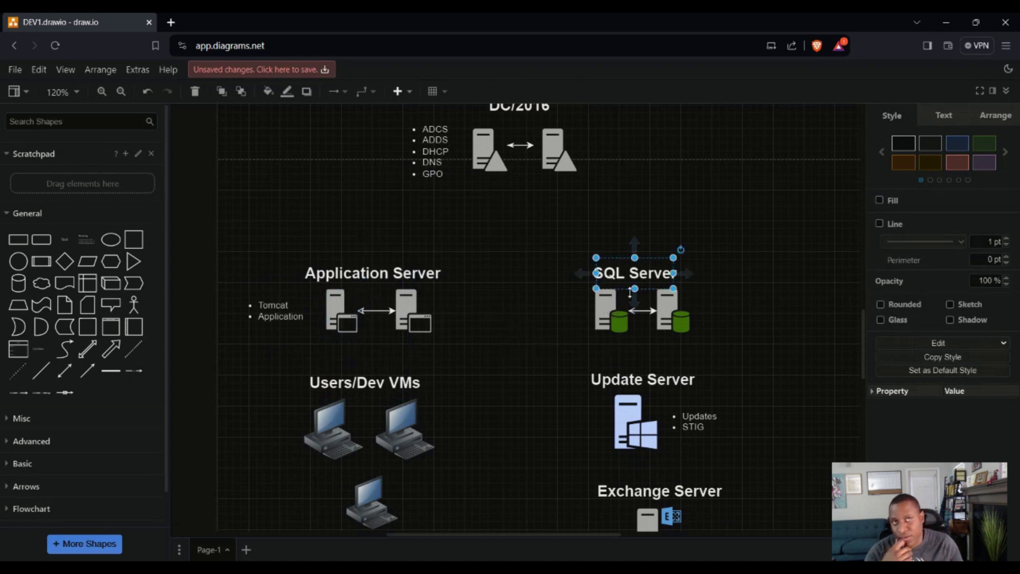
left_click_drag(604, 280, 639, 281)
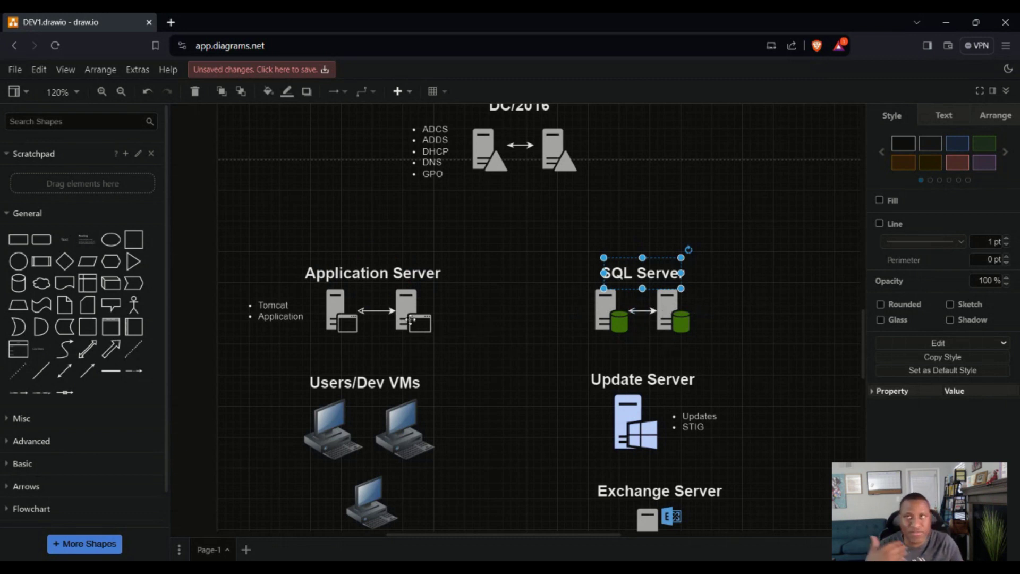
Examine the three workstations in the Users/Dev VMs section and how they relate to the Application Server.
scroll(363, 310, "down", 2)
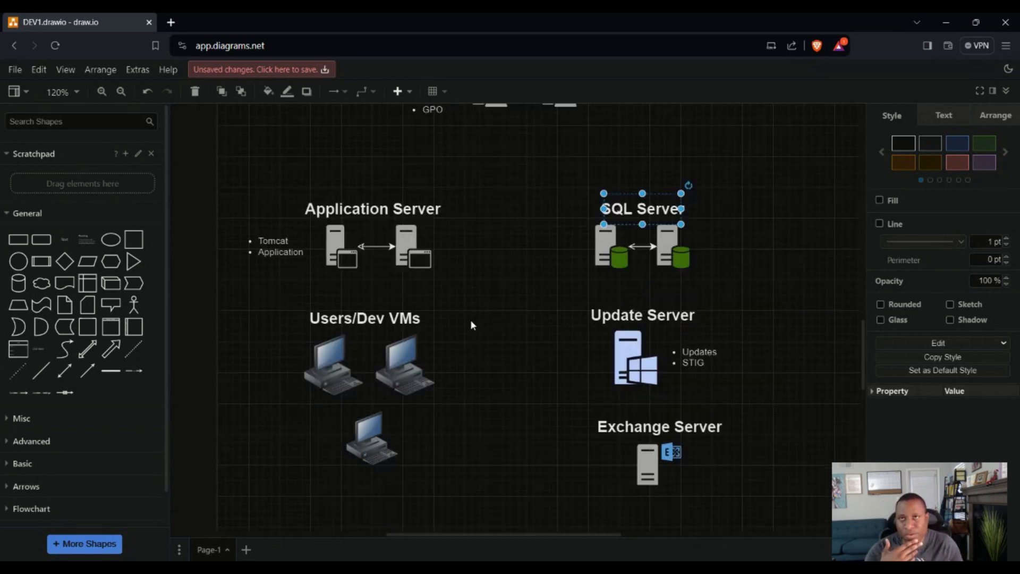
left_click(399, 363)
left_click(331, 364)
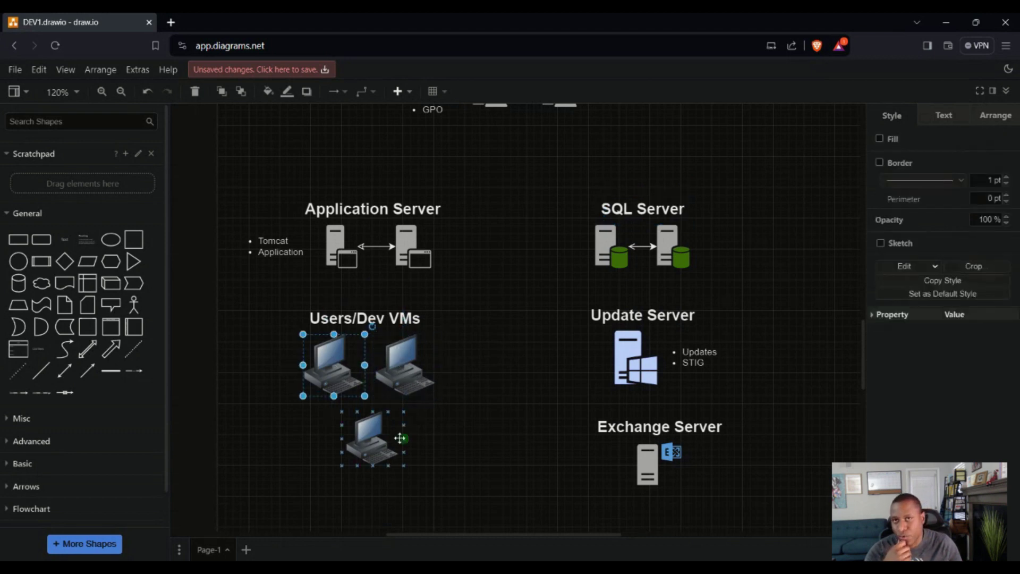
left_click(377, 447)
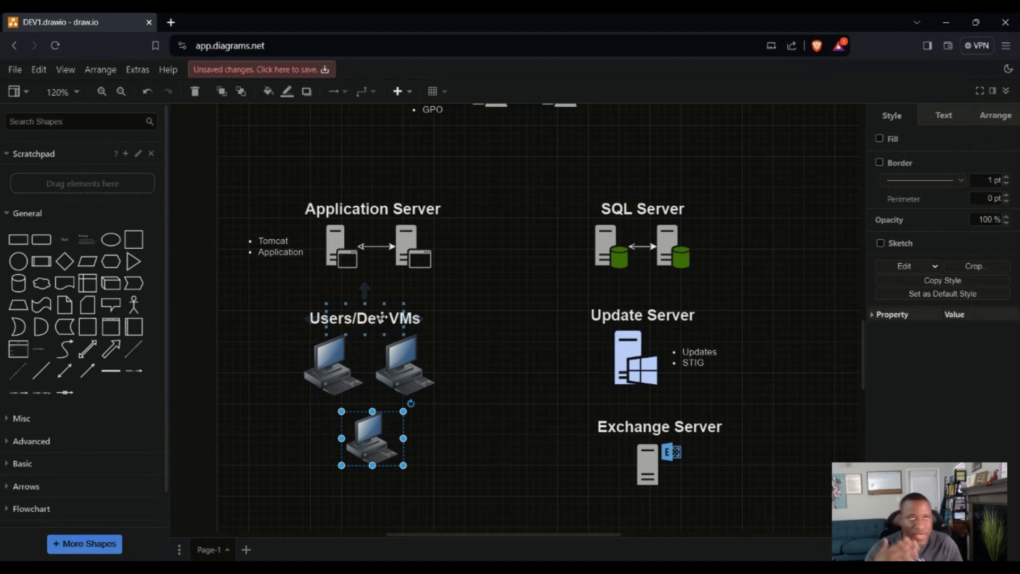
key("Tab")
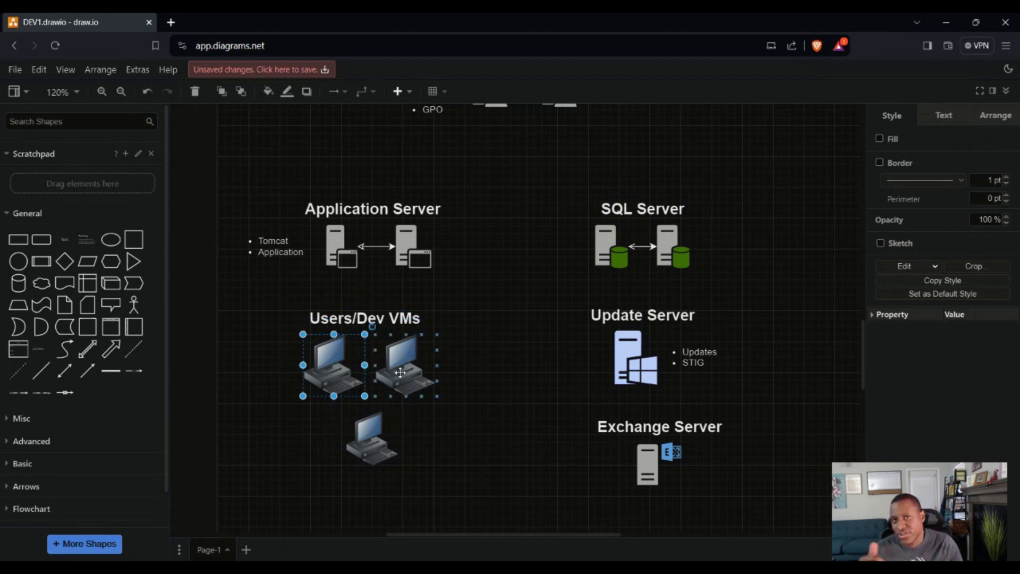
key("Tab")
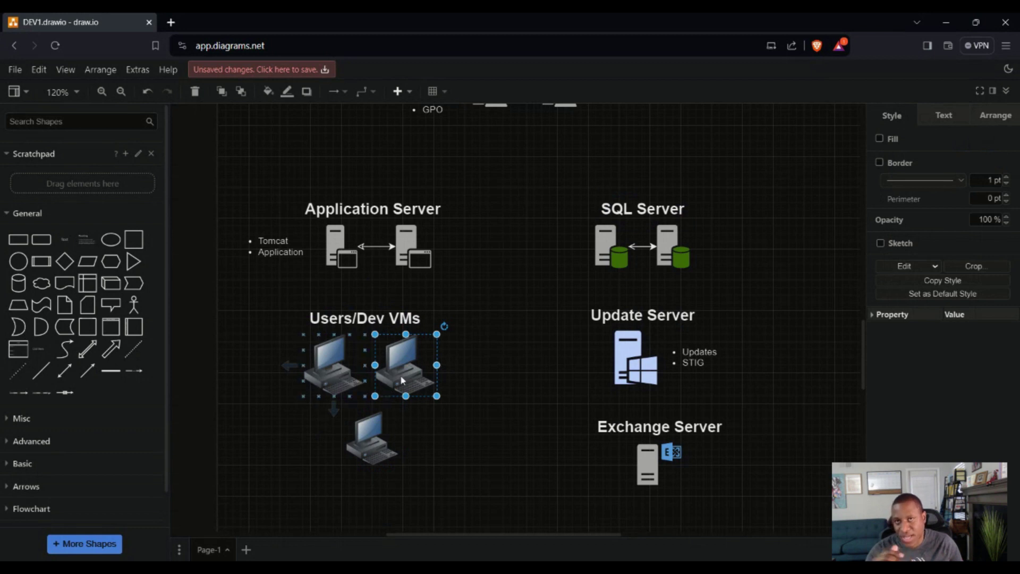
left_click(329, 378)
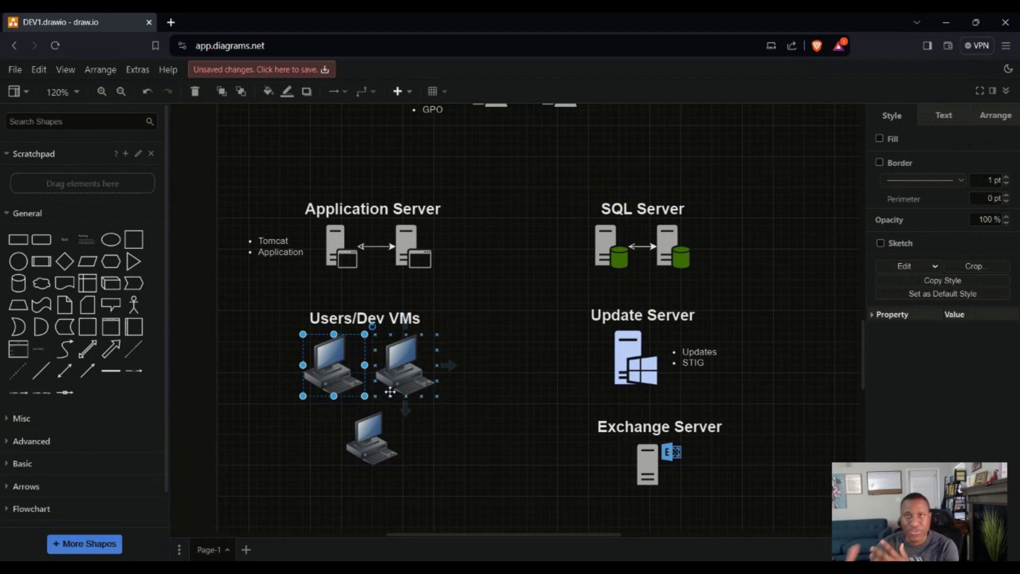
left_click(372, 210)
left_click(357, 381)
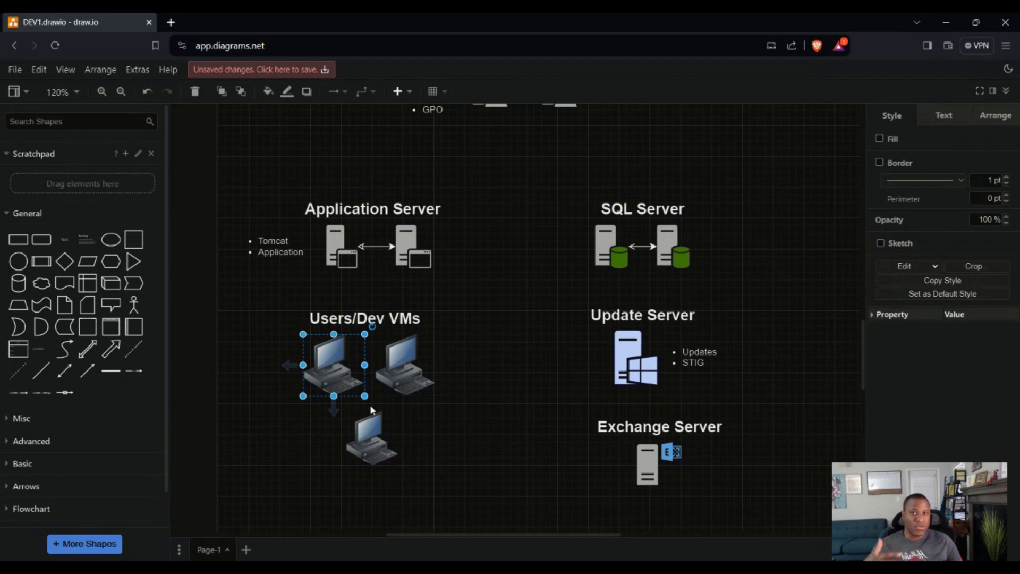
Examine the two upper workstations in the Users/Dev VMs section individually and compare them with the surrounding server sections.
left_click(401, 365)
left_click(337, 357, "shift")
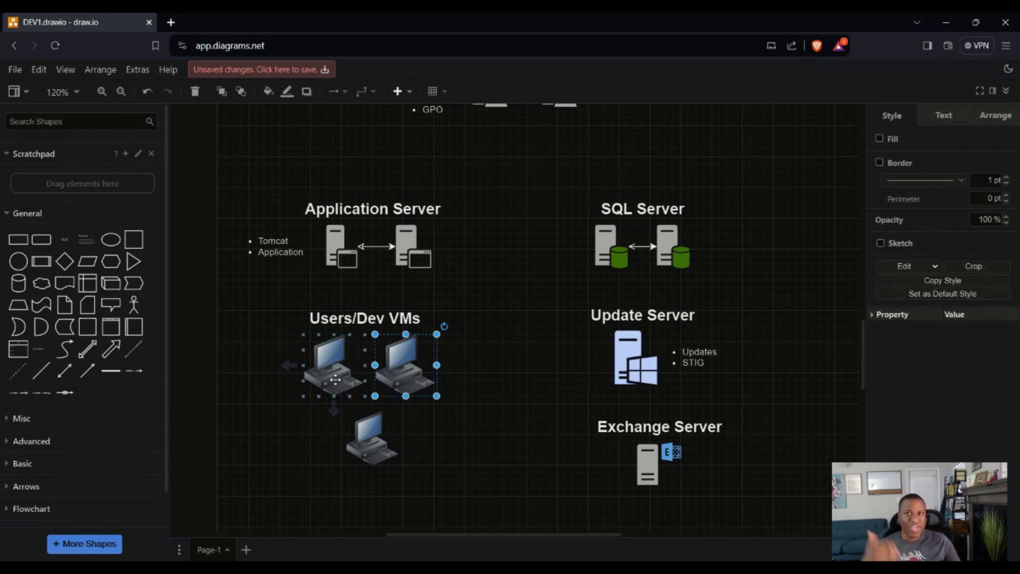
left_click(340, 351, "shift")
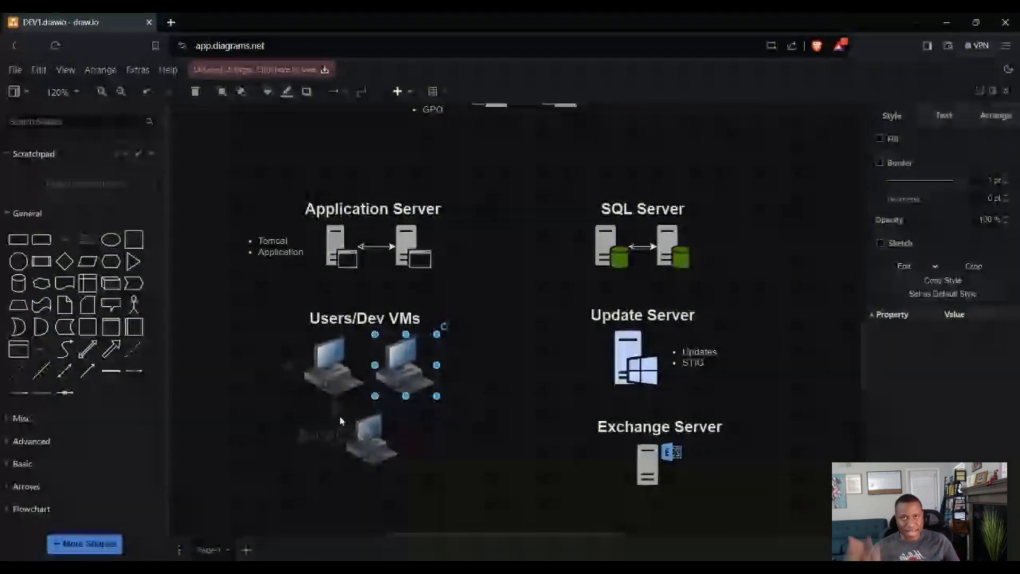
left_click(328, 378)
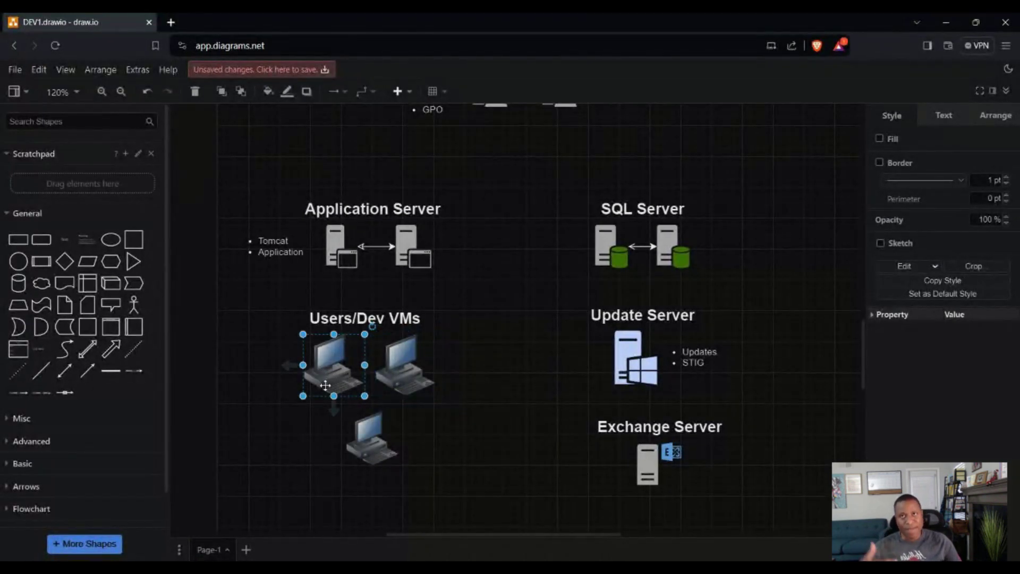
left_click(417, 391, "shift")
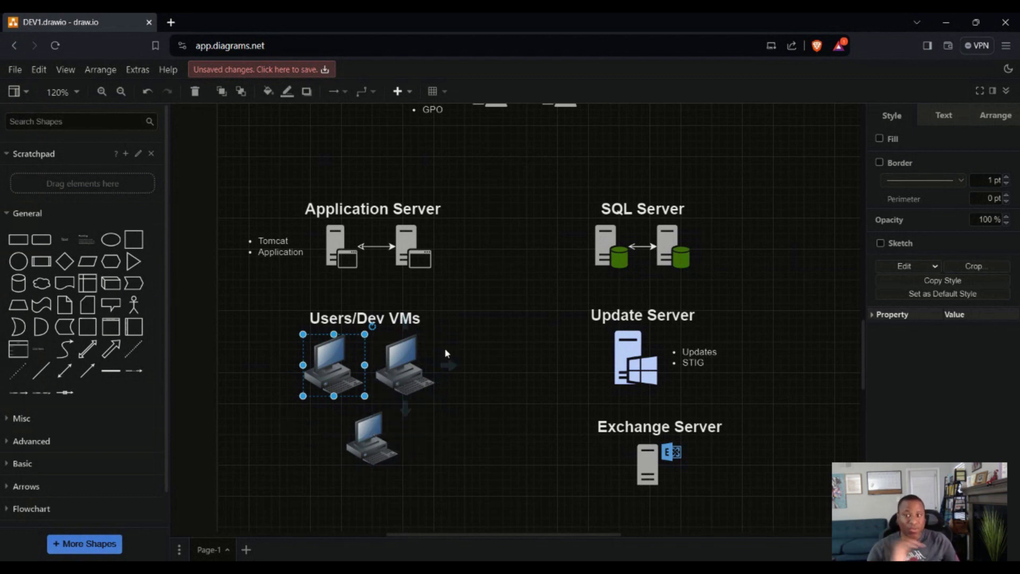
scroll(446, 348, "up", 3)
scroll(445, 337, "down", 8)
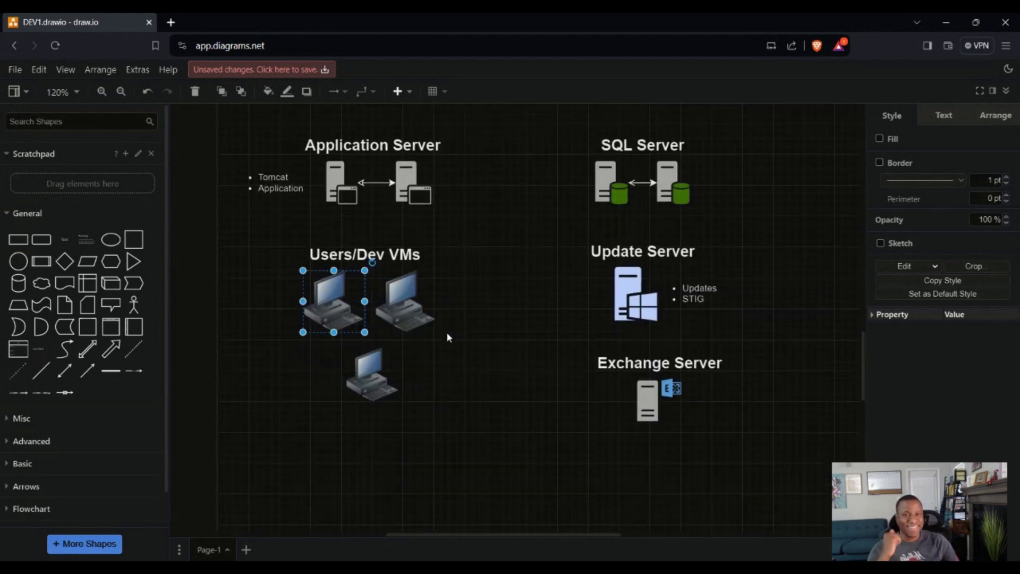
scroll(448, 335, "up", 3)
scroll(448, 331, "up", 6)
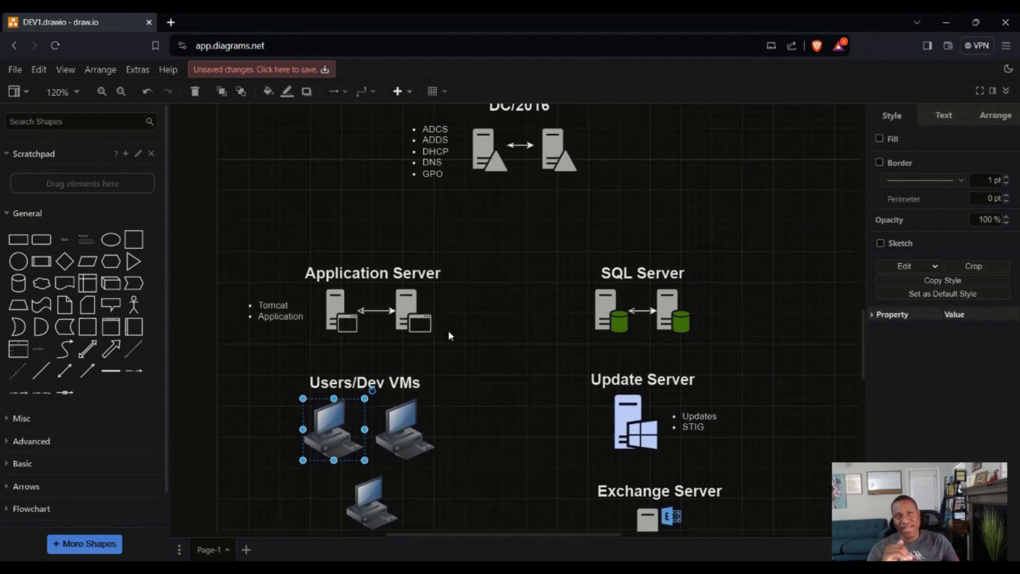
scroll(447, 330, "down", 5)
scroll(449, 331, "down", 2)
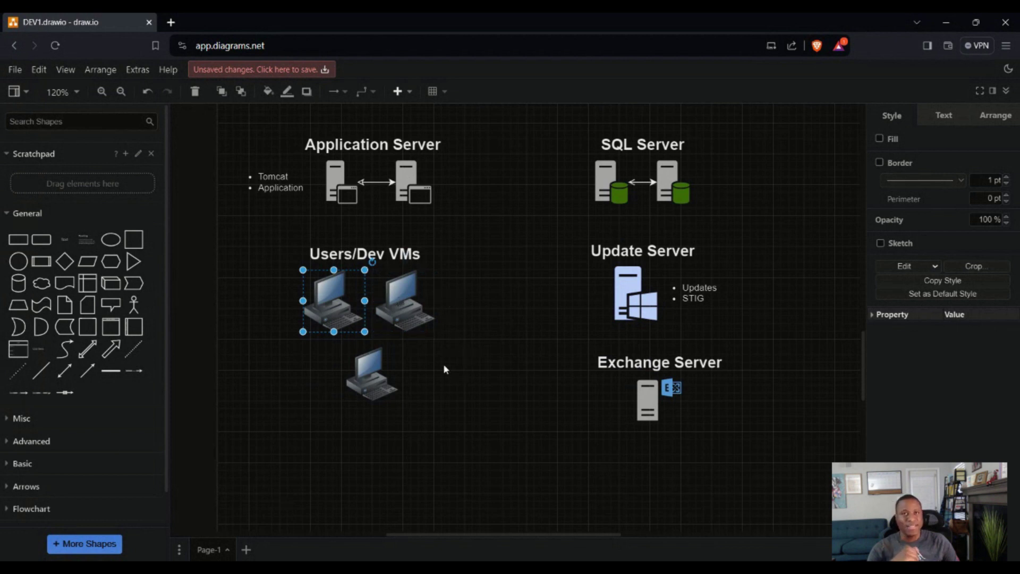
left_click(412, 291)
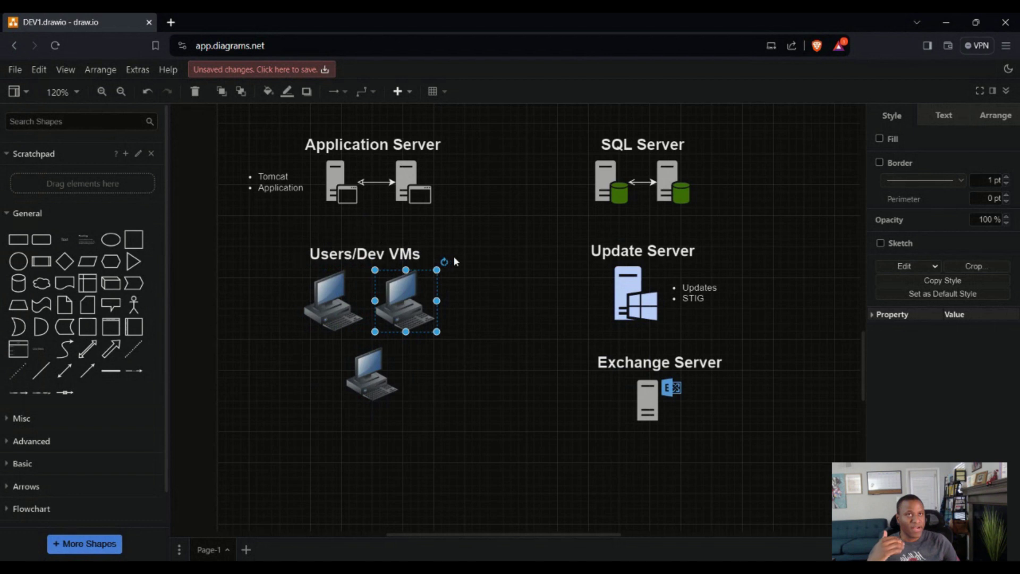
Examine the Update Server section with its Updates and STIG list, and how it relates to the other Dev2 servers.
scroll(531, 277, "up", 4)
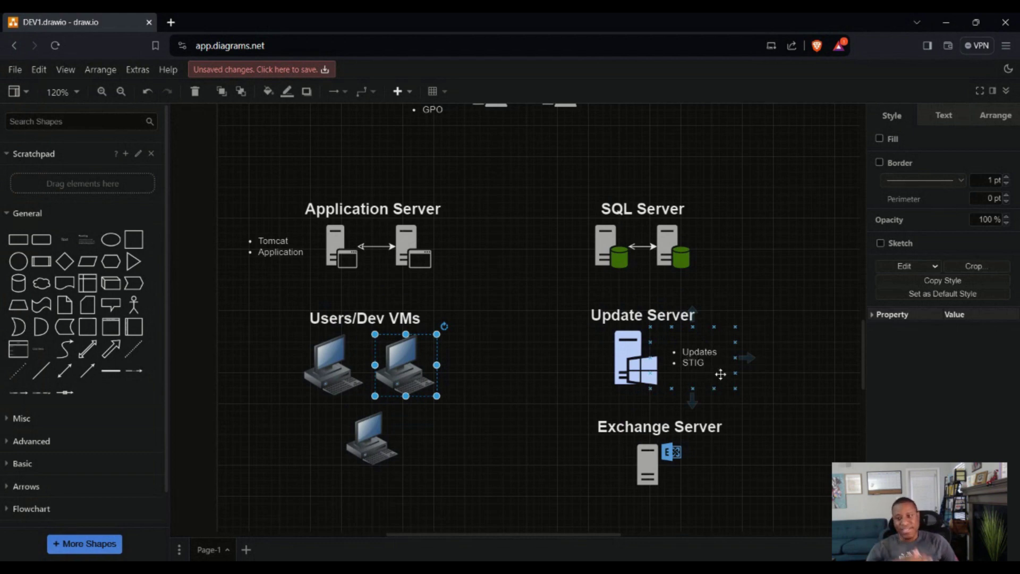
scroll(712, 372, "up", 3)
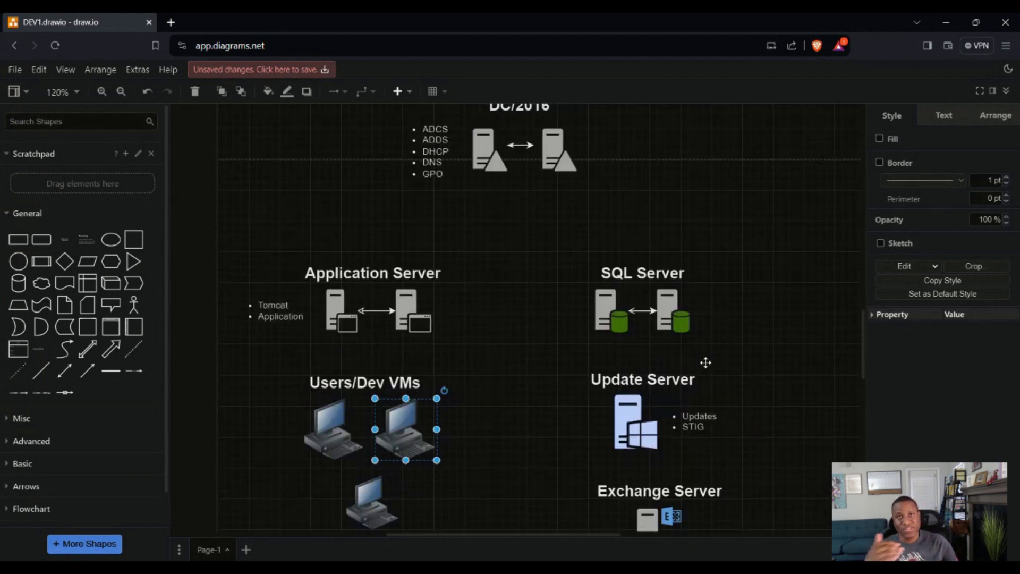
scroll(706, 366, "down", 2)
scroll(705, 365, "down", 4)
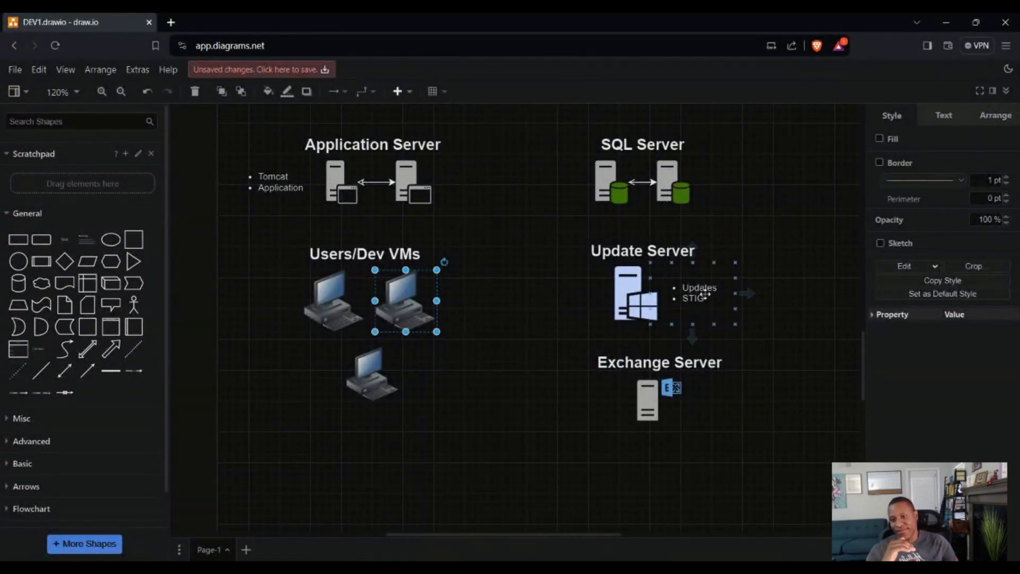
scroll(786, 315, "down", 2)
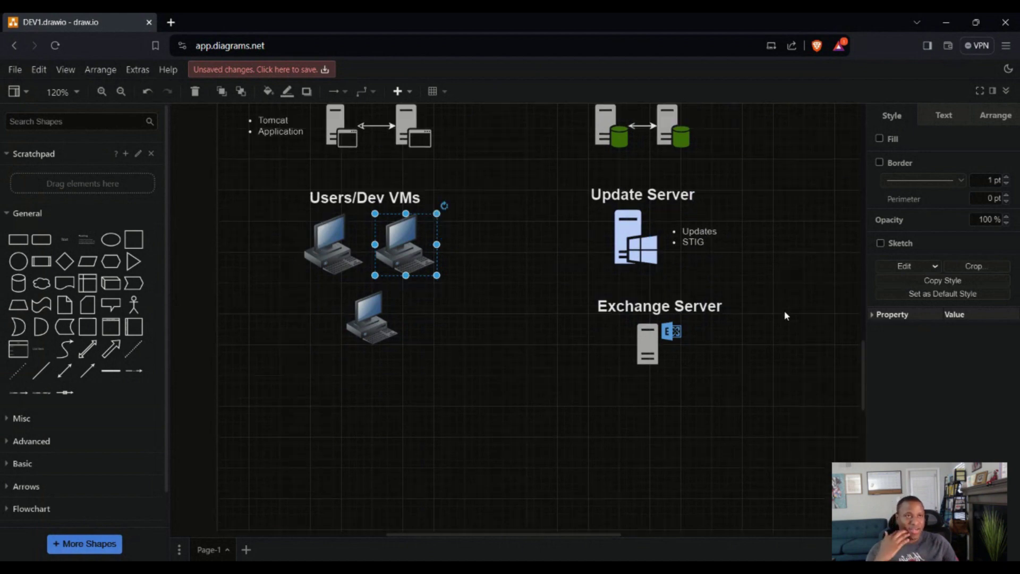
scroll(786, 314, "up", 5)
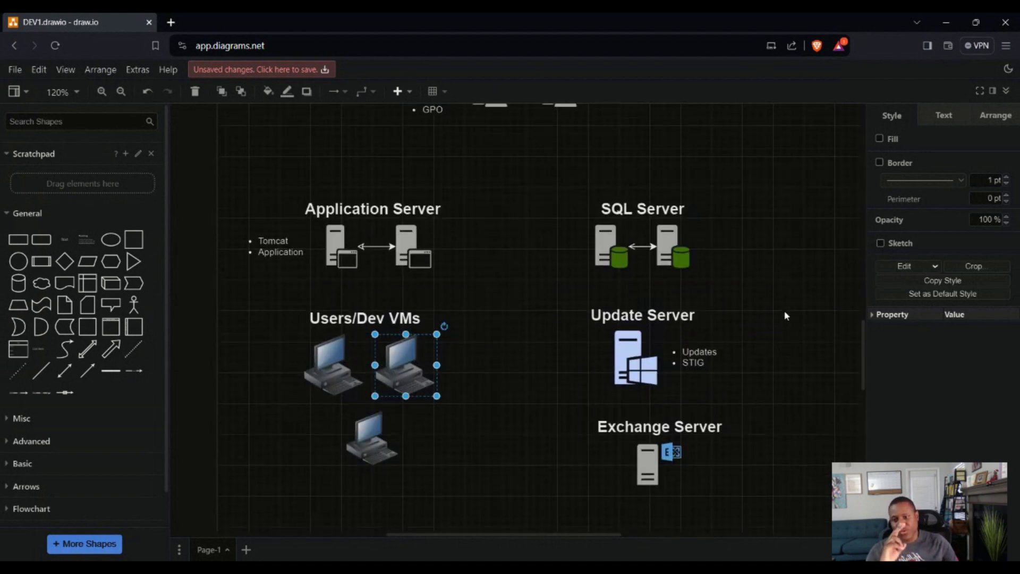
scroll(796, 324, "up", 3)
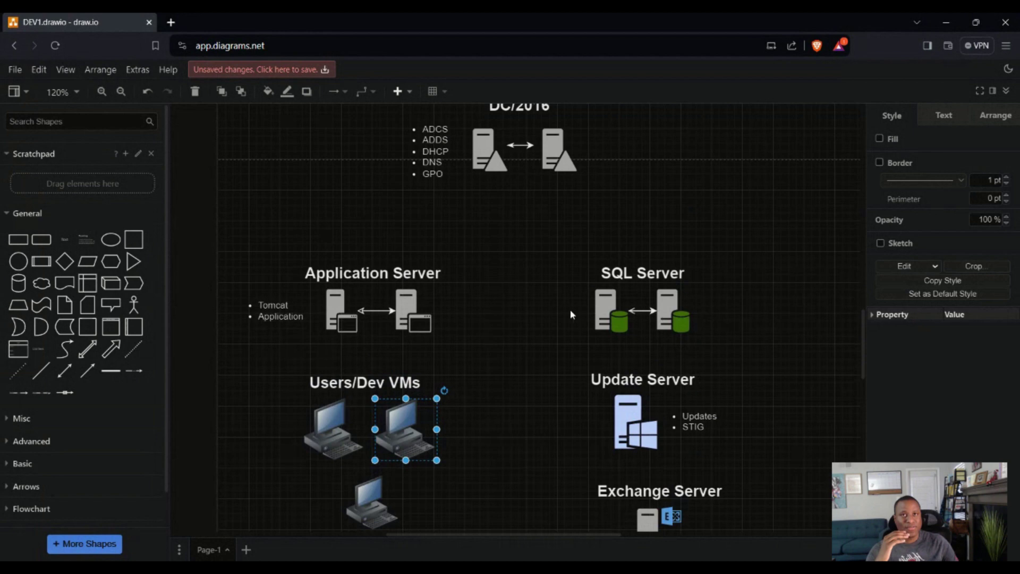
scroll(611, 340, "down", 1)
scroll(662, 378, "up", 5)
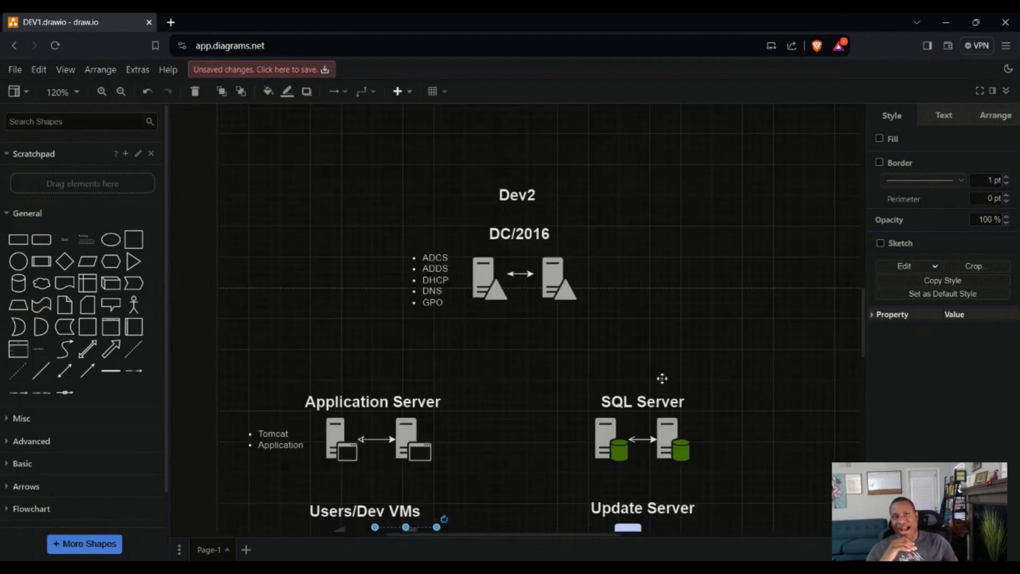
scroll(662, 378, "down", 3)
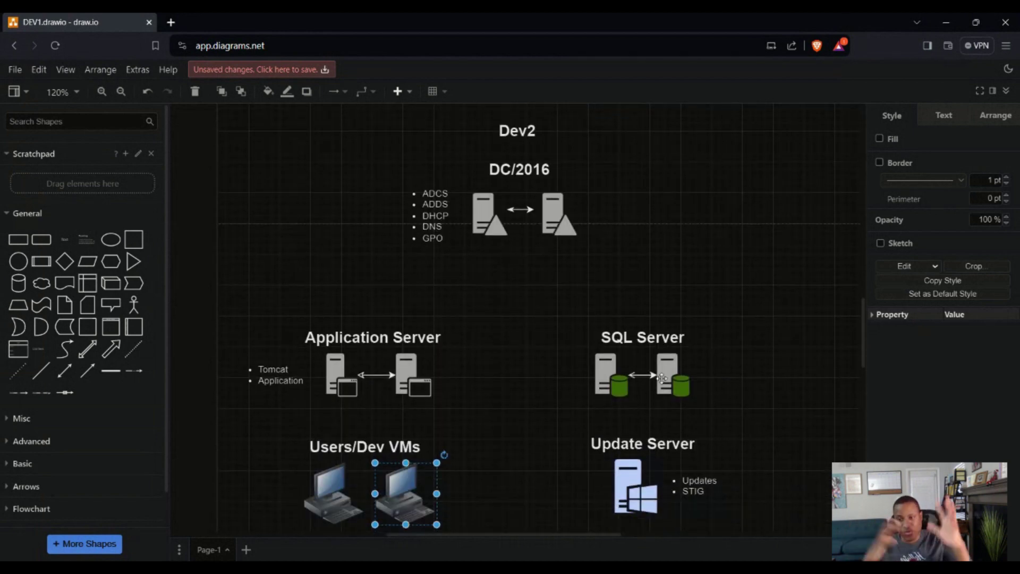
mouse_move(662, 378)
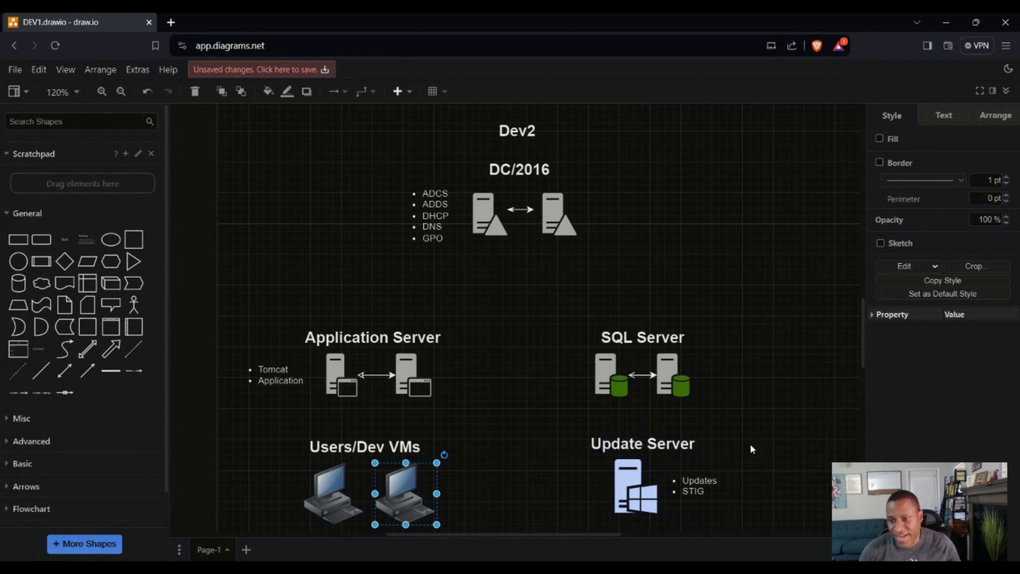
Move the Updates and STIG list slightly left, closer to the Update Server icon, and clear the selection.
scroll(751, 450, "down", 1)
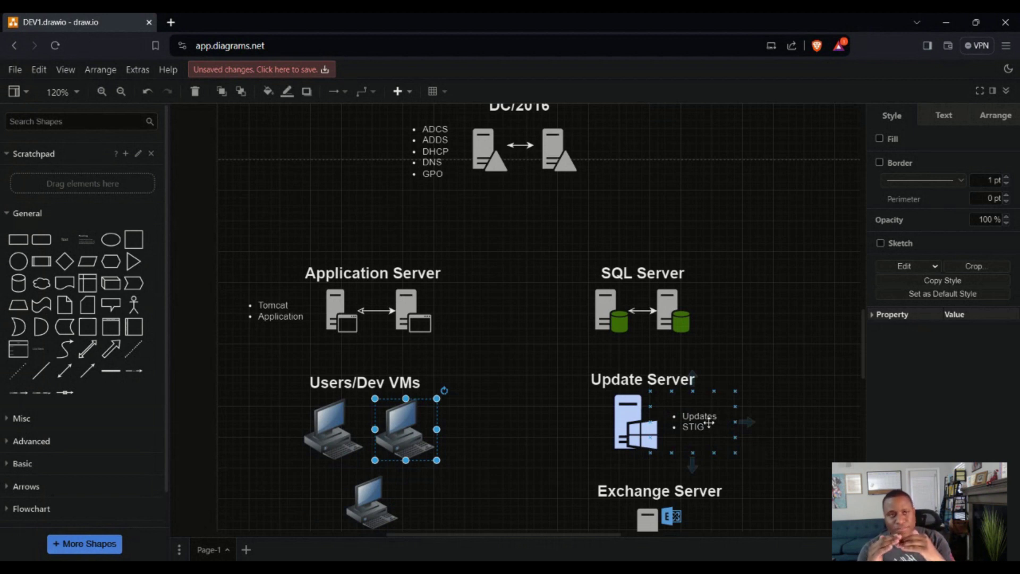
left_click(804, 393)
scroll(804, 394, "down", 3)
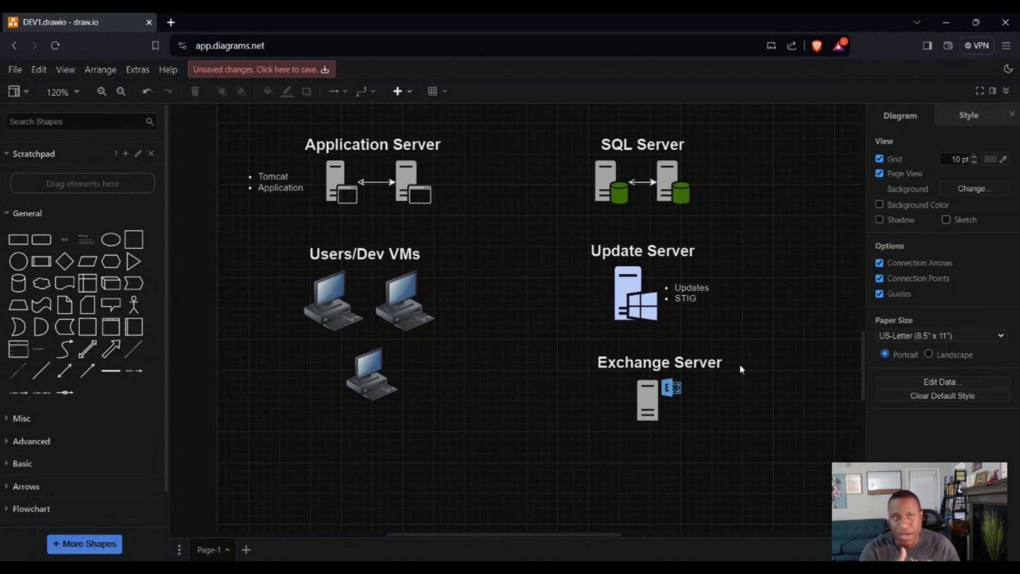
Examine the Exchange Server section and its place in the diagram relative to the DC/2016, SQL Server and Update Server sections.
left_click(677, 359)
left_click(744, 371)
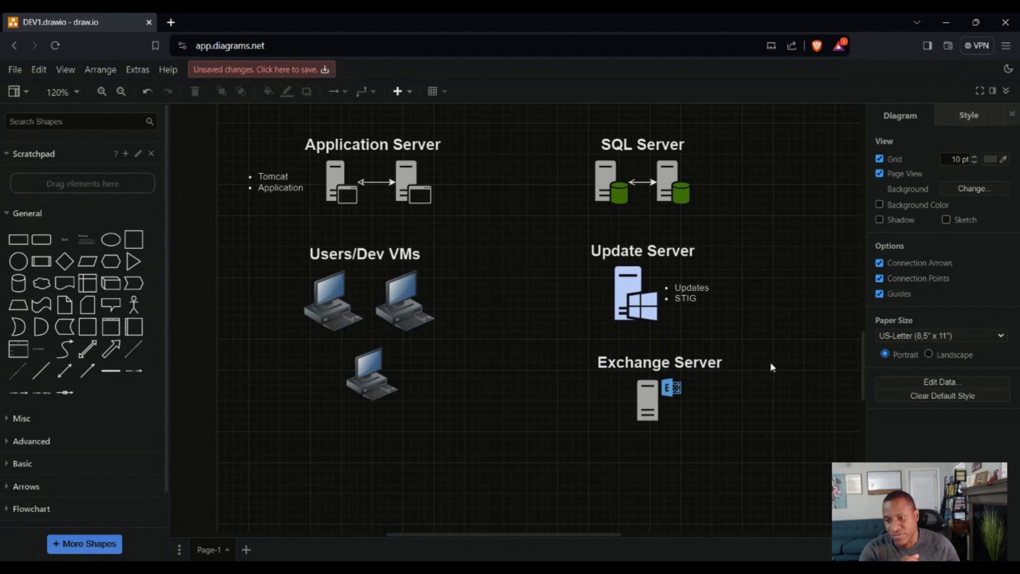
left_click(731, 375)
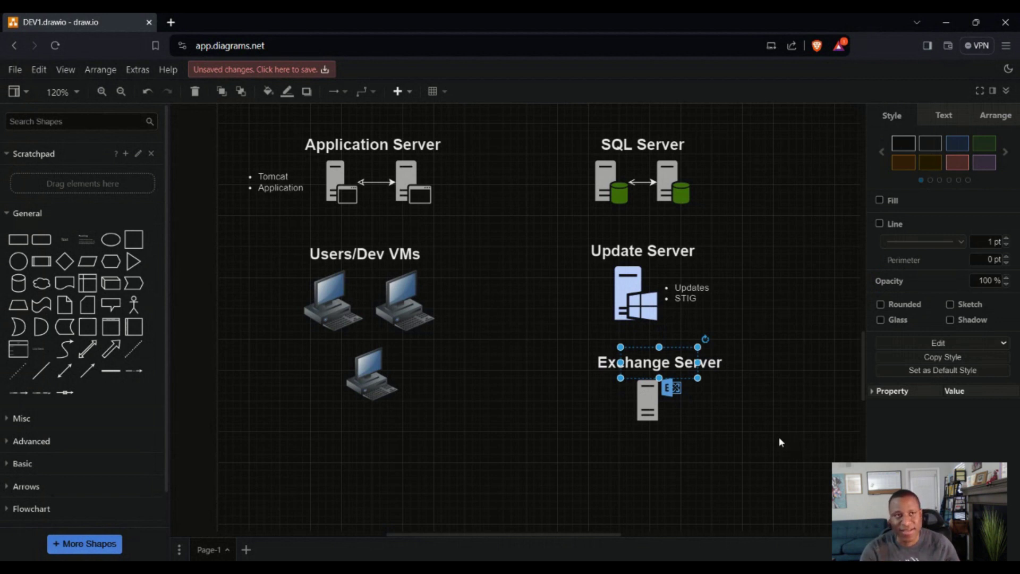
mouse_move(712, 363)
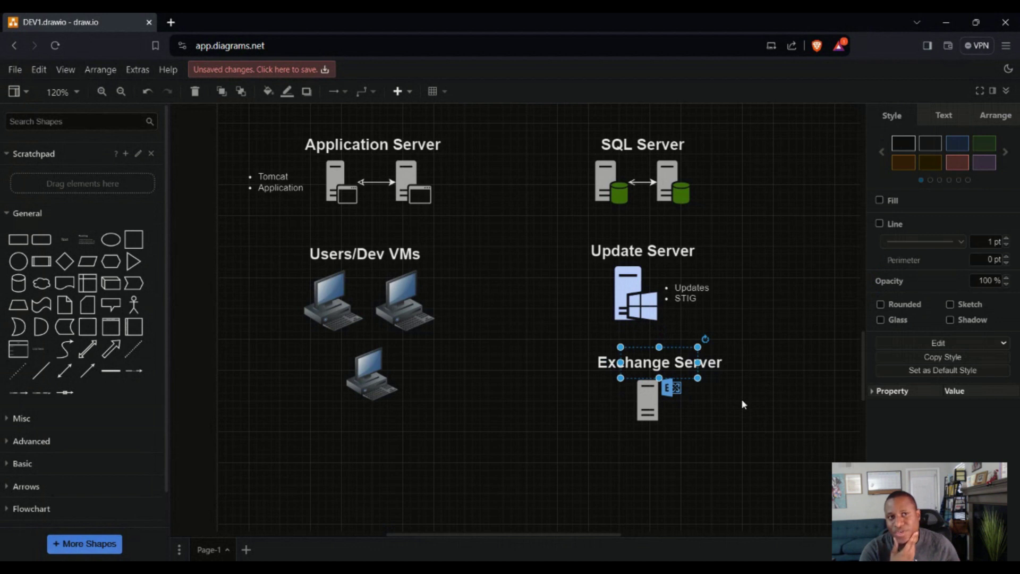
scroll(739, 402, "up", 5)
scroll(731, 403, "down", 2)
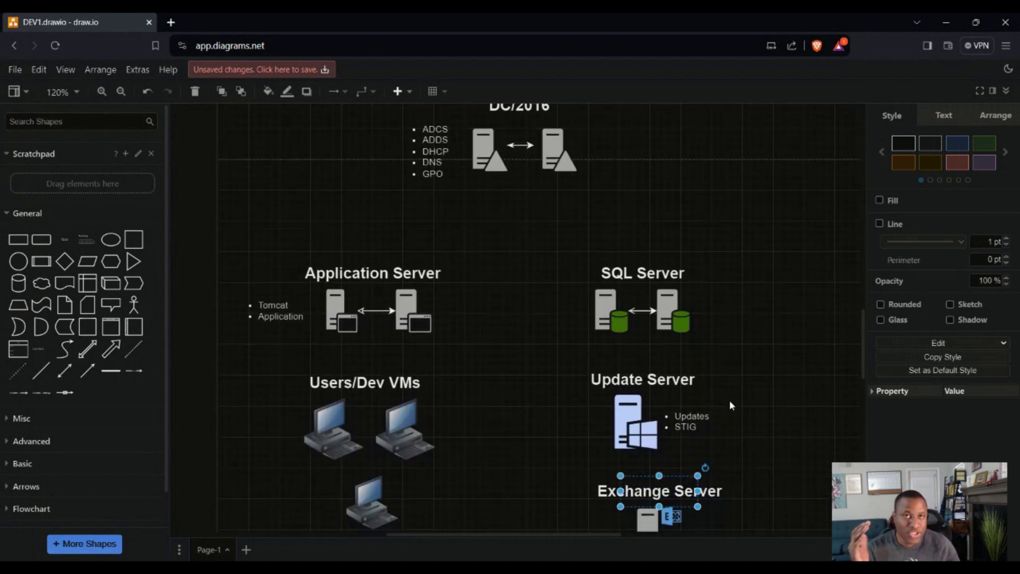
scroll(730, 404, "down", 2)
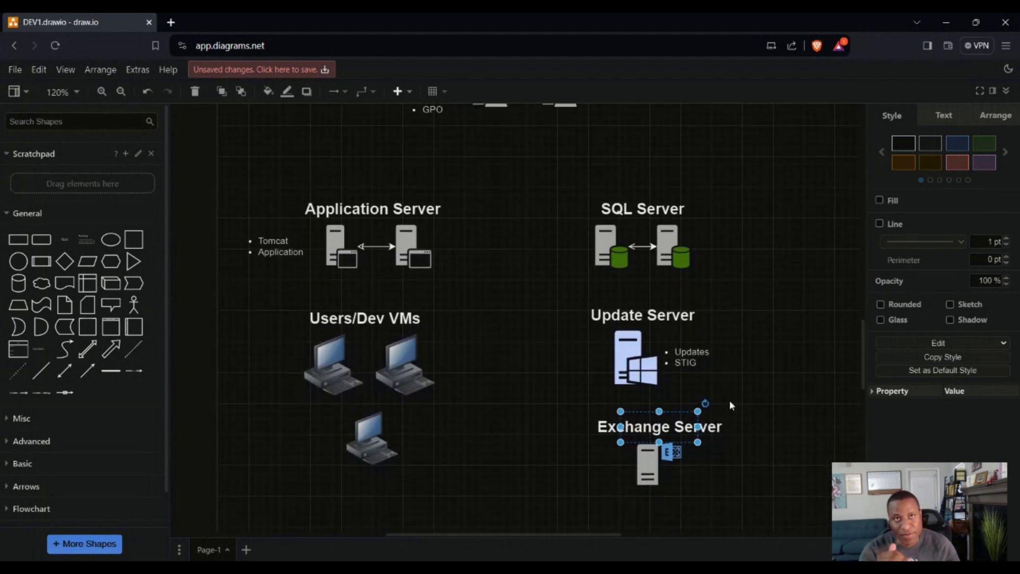
scroll(730, 404, "up", 6)
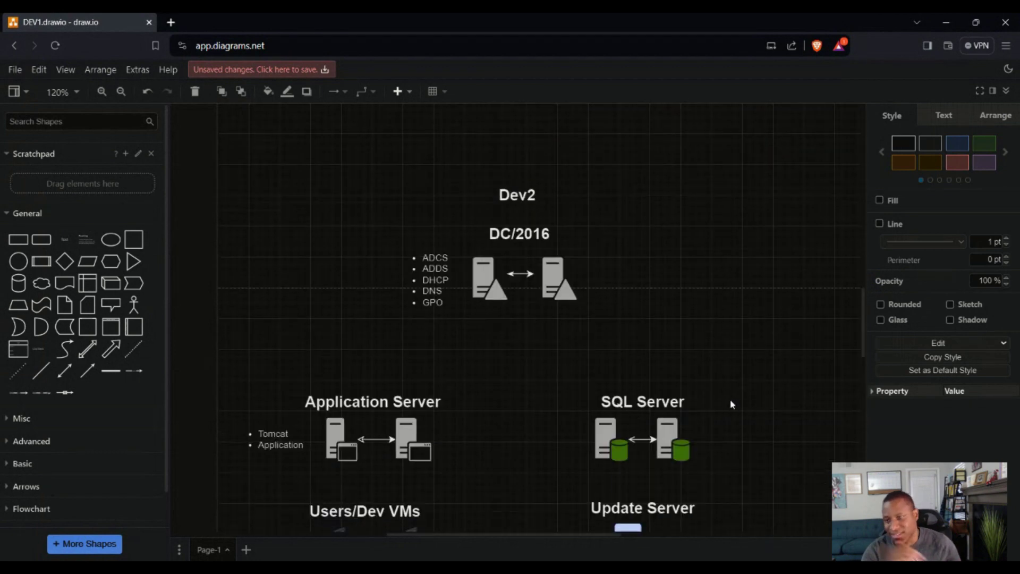
scroll(732, 404, "down", 10)
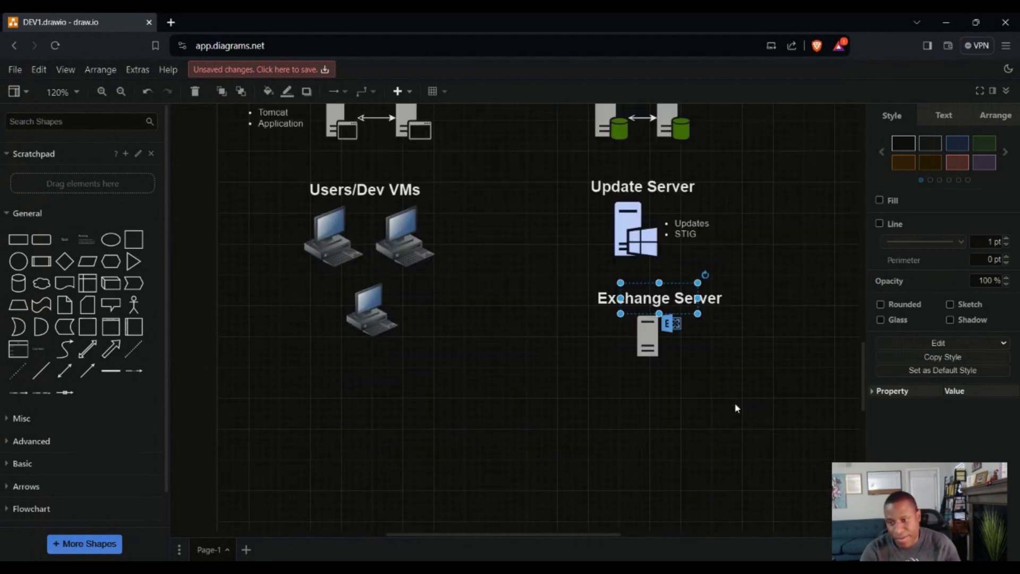
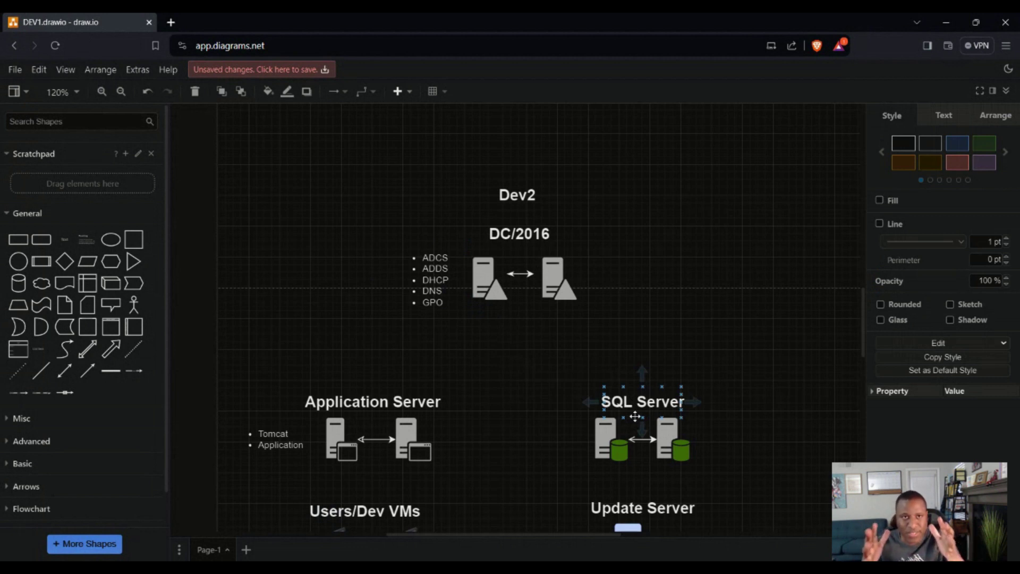
Review the whole Dev2 diagram from the DC/2016 domain controllers down to the Users/Dev VMs, Update Server and Exchange Server sections.
scroll(636, 416, "down", 5)
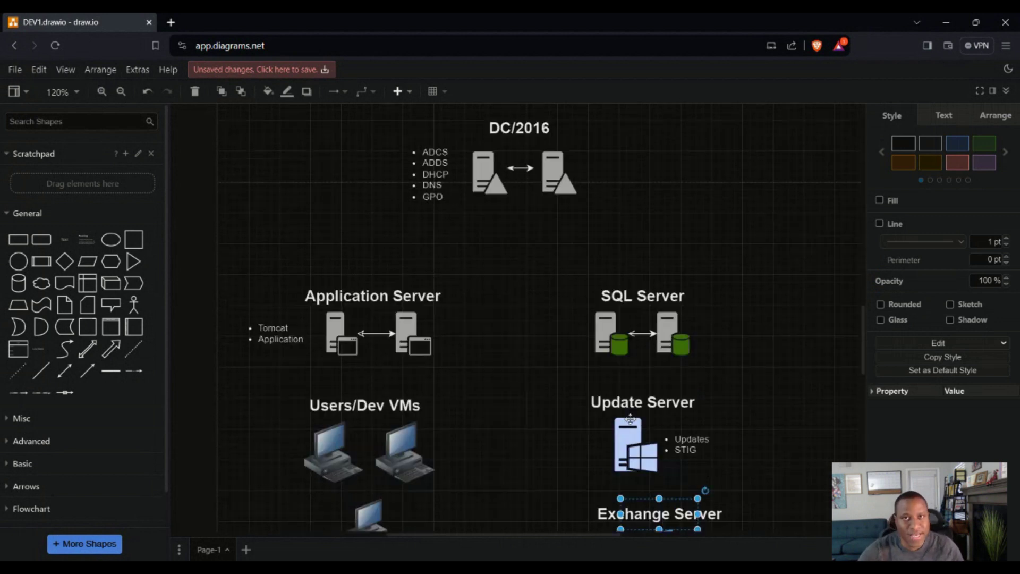
left_click(635, 421)
scroll(636, 421, "up", 5)
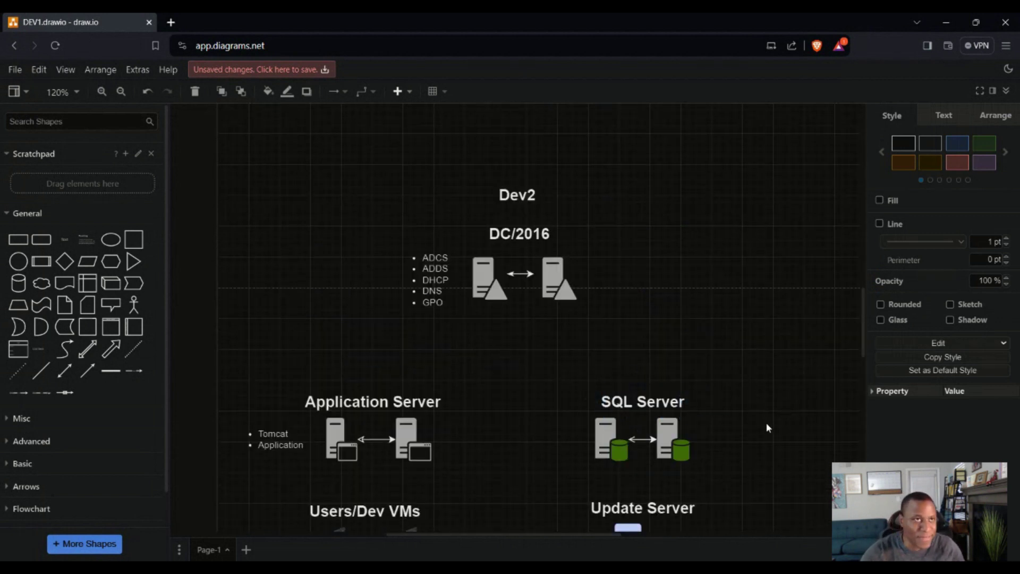
scroll(766, 422, "down", 7)
scroll(765, 422, "up", 5)
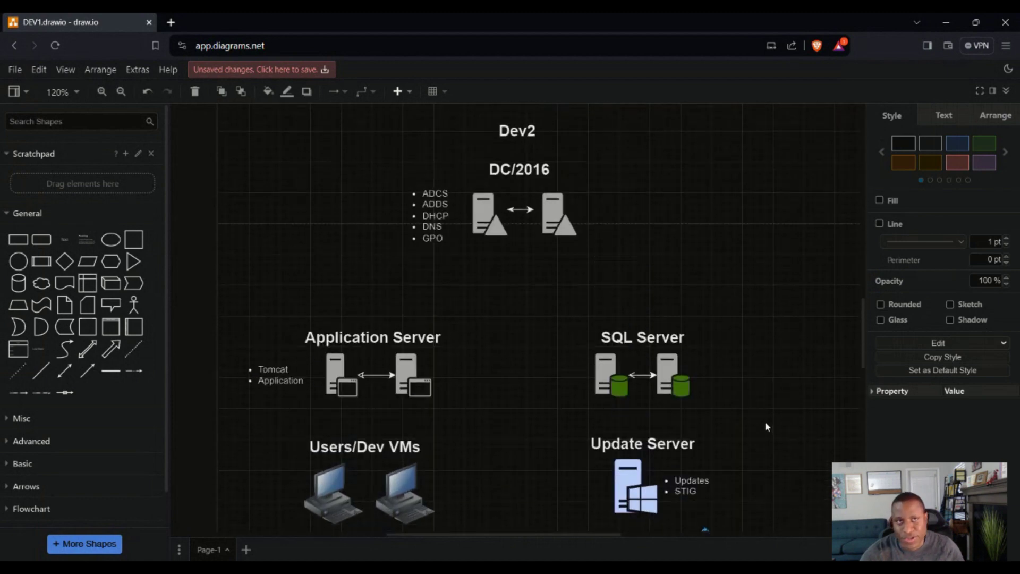
scroll(765, 426, "up", 2)
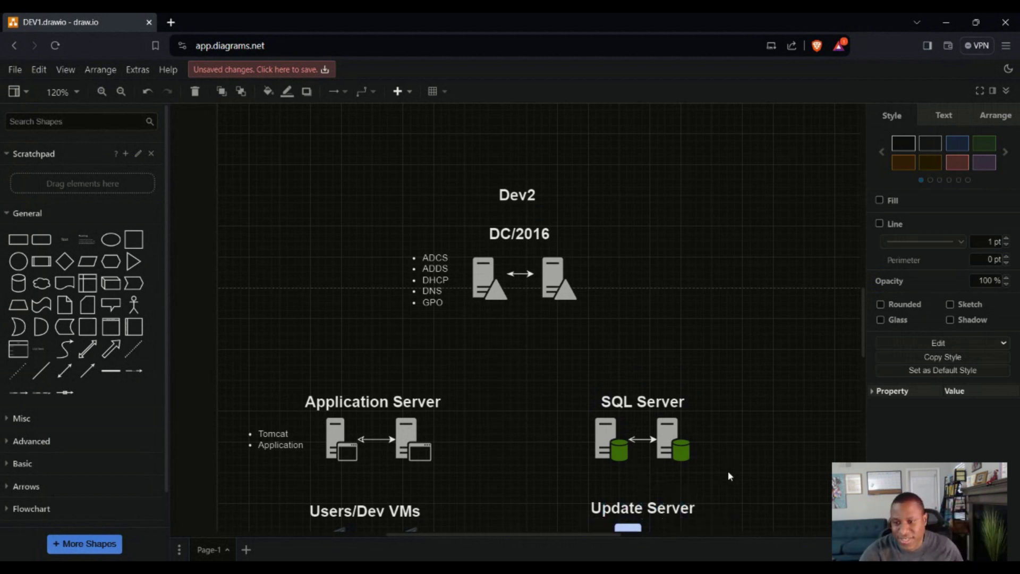
scroll(571, 437, "down", 4)
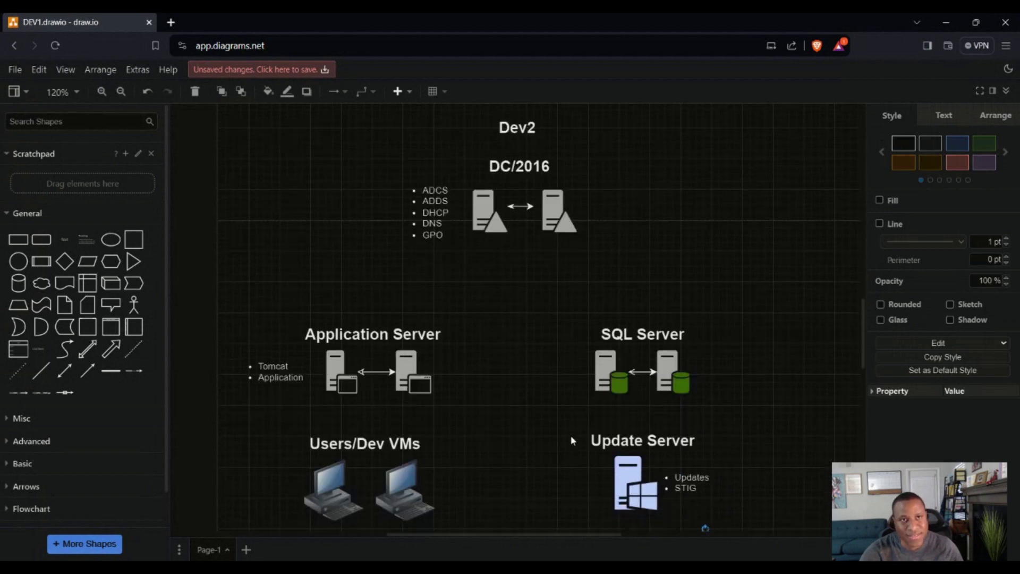
scroll(571, 436, "up", 3)
scroll(569, 435, "up", 2)
scroll(569, 435, "down", 5)
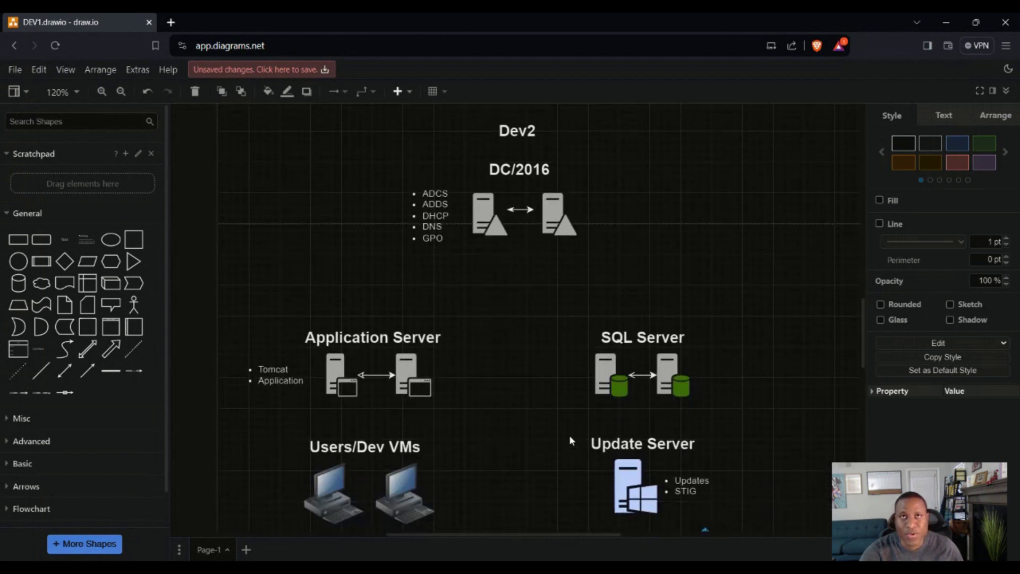
scroll(569, 435, "down", 1)
left_click(551, 443)
scroll(551, 443, "up", 4)
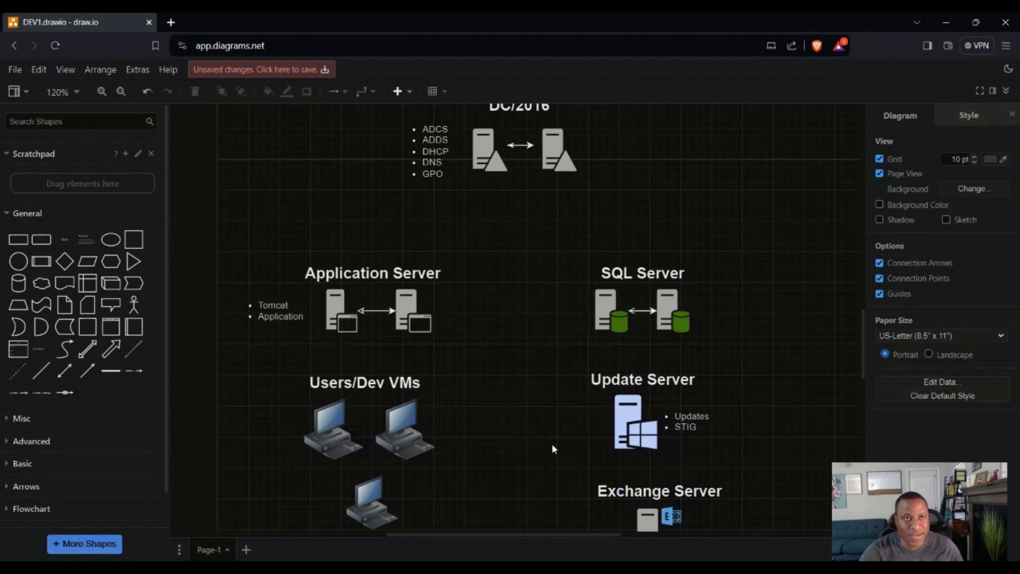
scroll(552, 443, "down", 2)
scroll(552, 449, "down", 1)
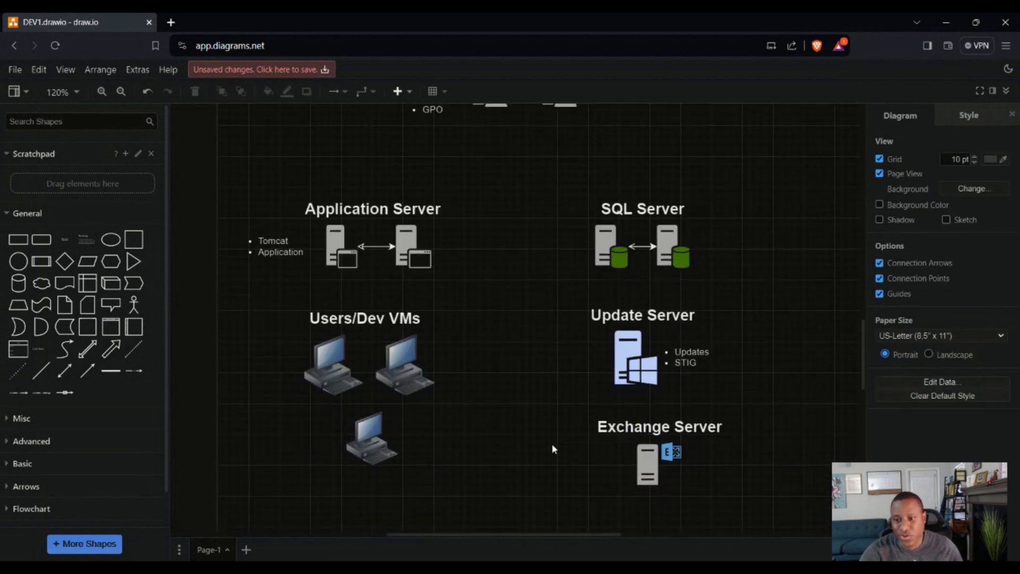
Review the Dev2 server layout again, from the Exchange Server and Users/Dev VMs up to the DC/2016 domain controllers.
scroll(551, 443, "up", 1)
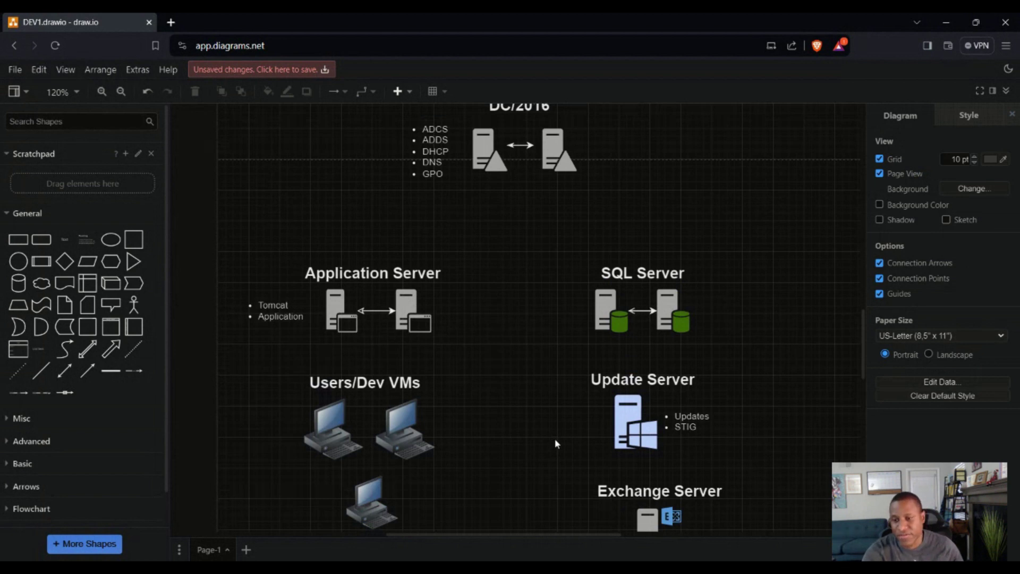
scroll(554, 438, "down", 3)
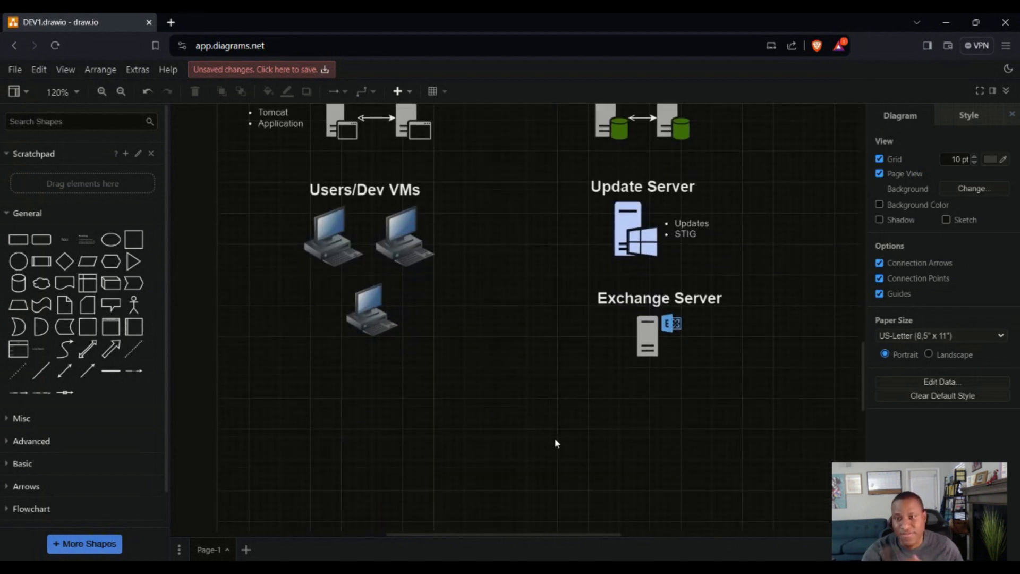
scroll(555, 443, "up", 2)
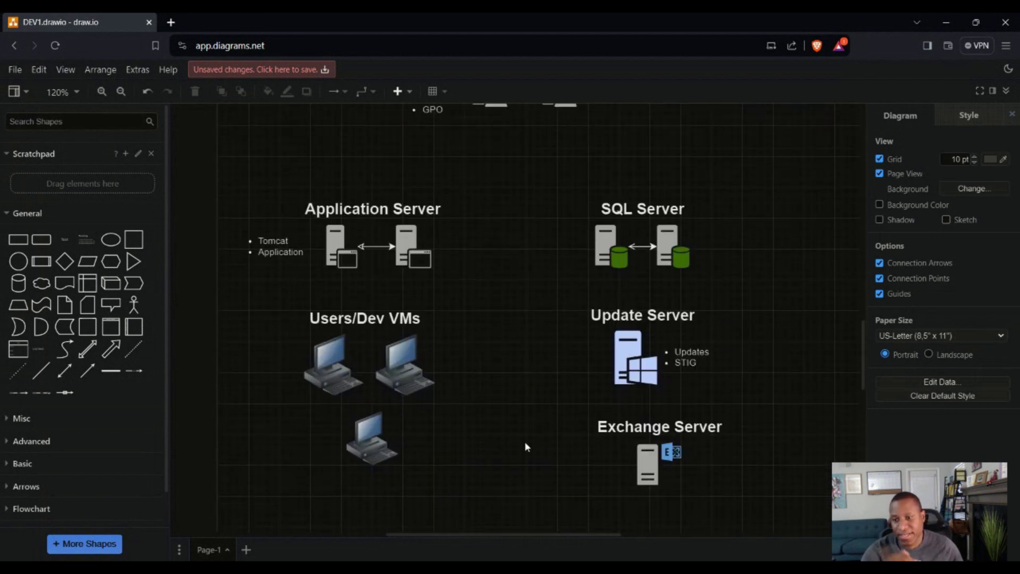
scroll(553, 441, "up", 3)
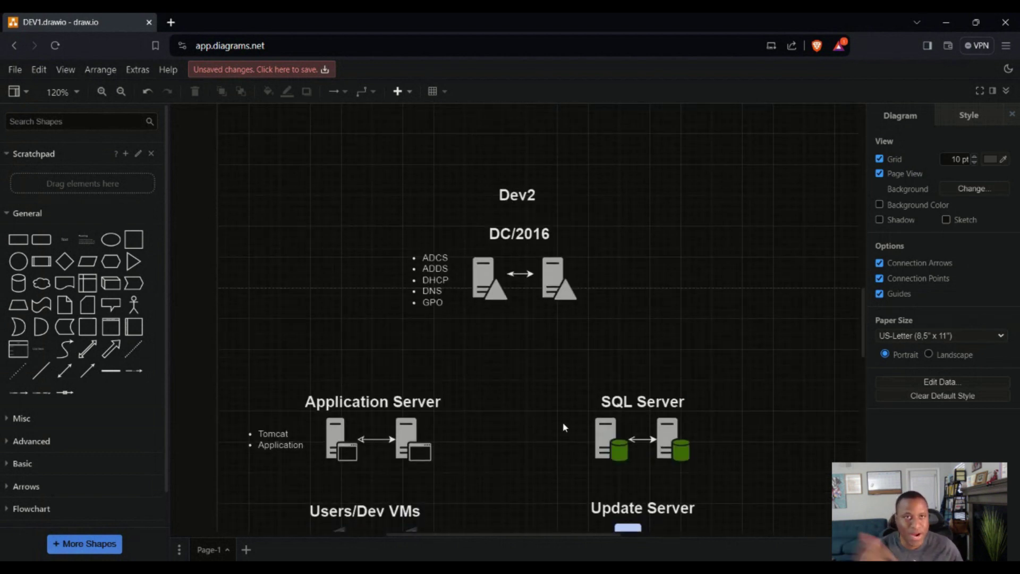
scroll(553, 435, "down", 2)
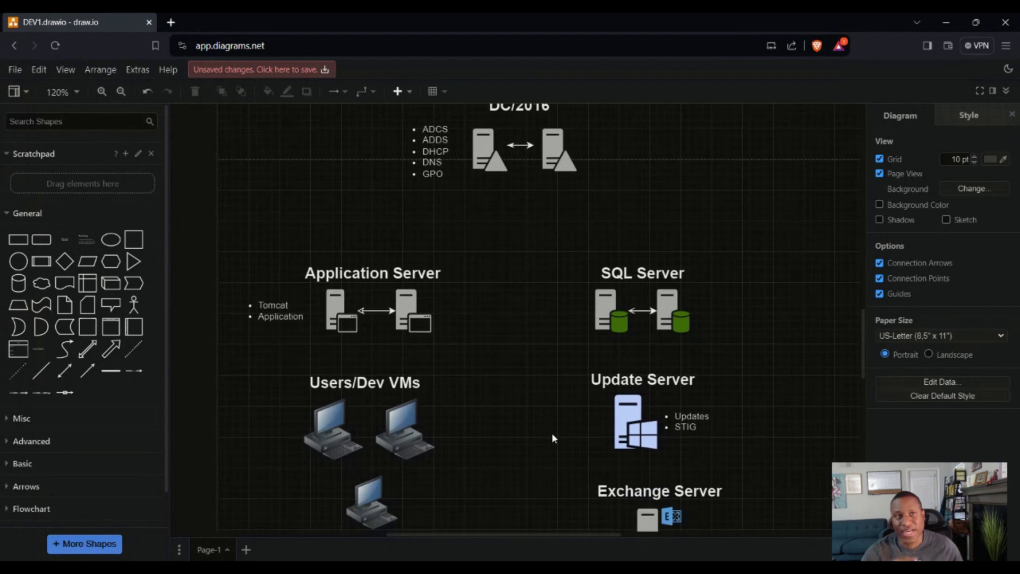
Undo the stray connector between the Tomcat and Application list and the Application Server icon, and clear the selection.
left_click(303, 311)
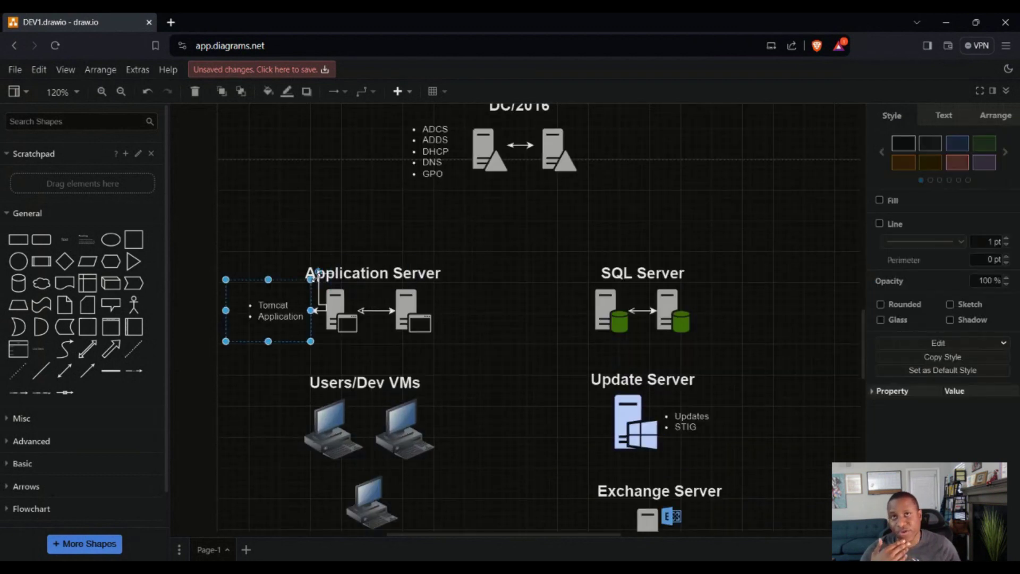
left_click(433, 272)
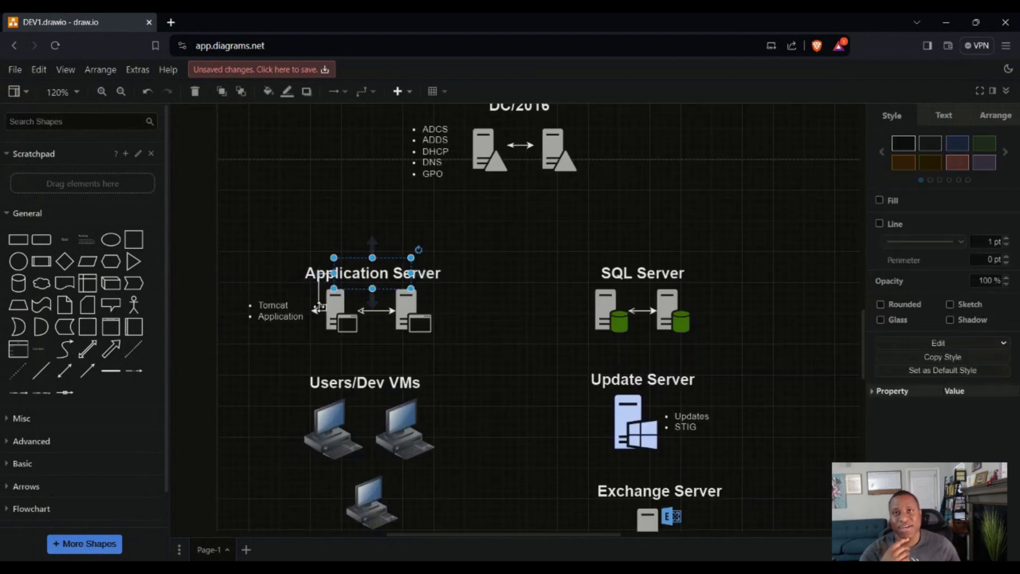
left_click(147, 92)
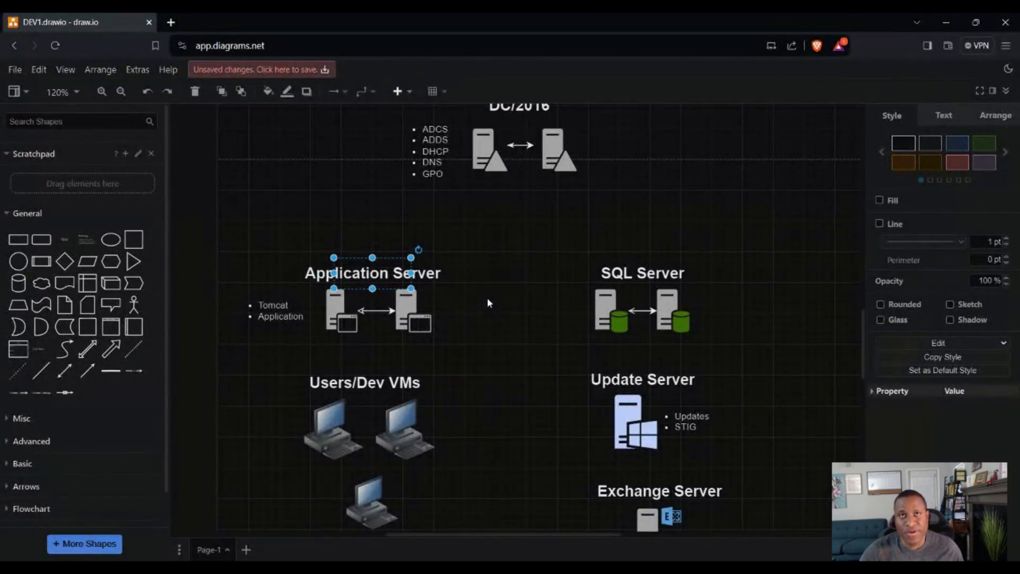
left_click(487, 298)
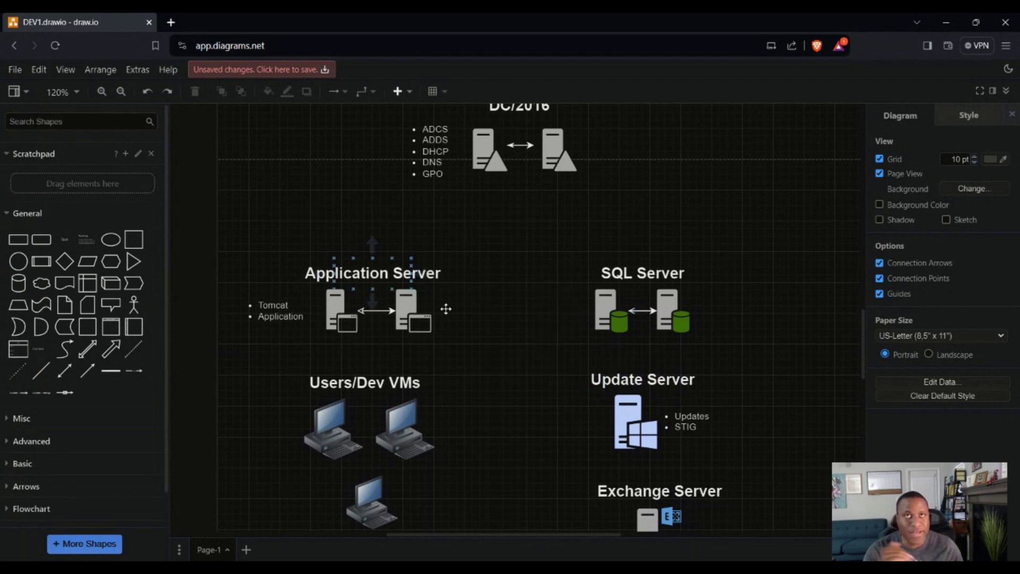
scroll(504, 279, "down", 5)
scroll(505, 279, "up", 4)
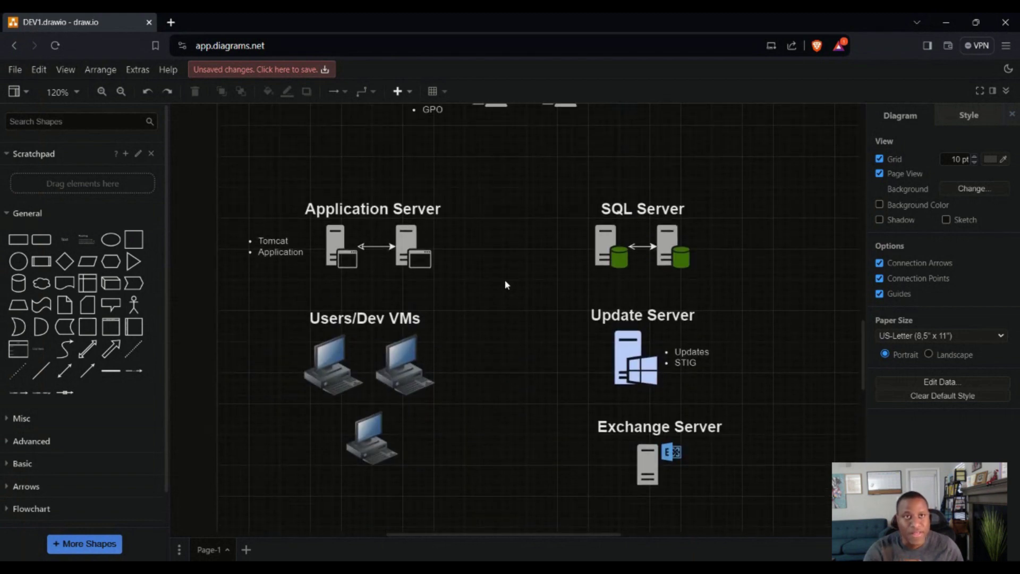
scroll(531, 285, "up", 1)
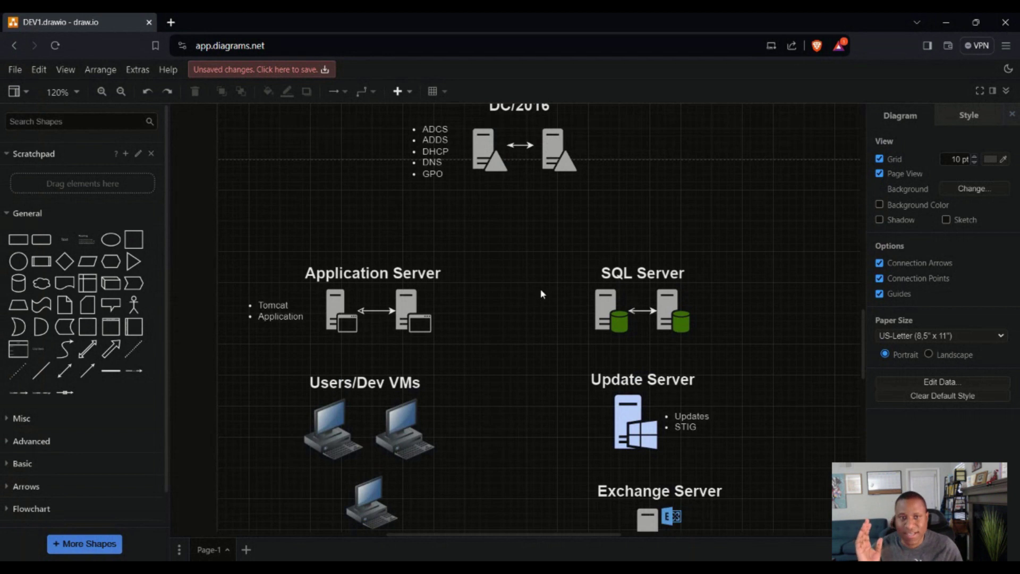